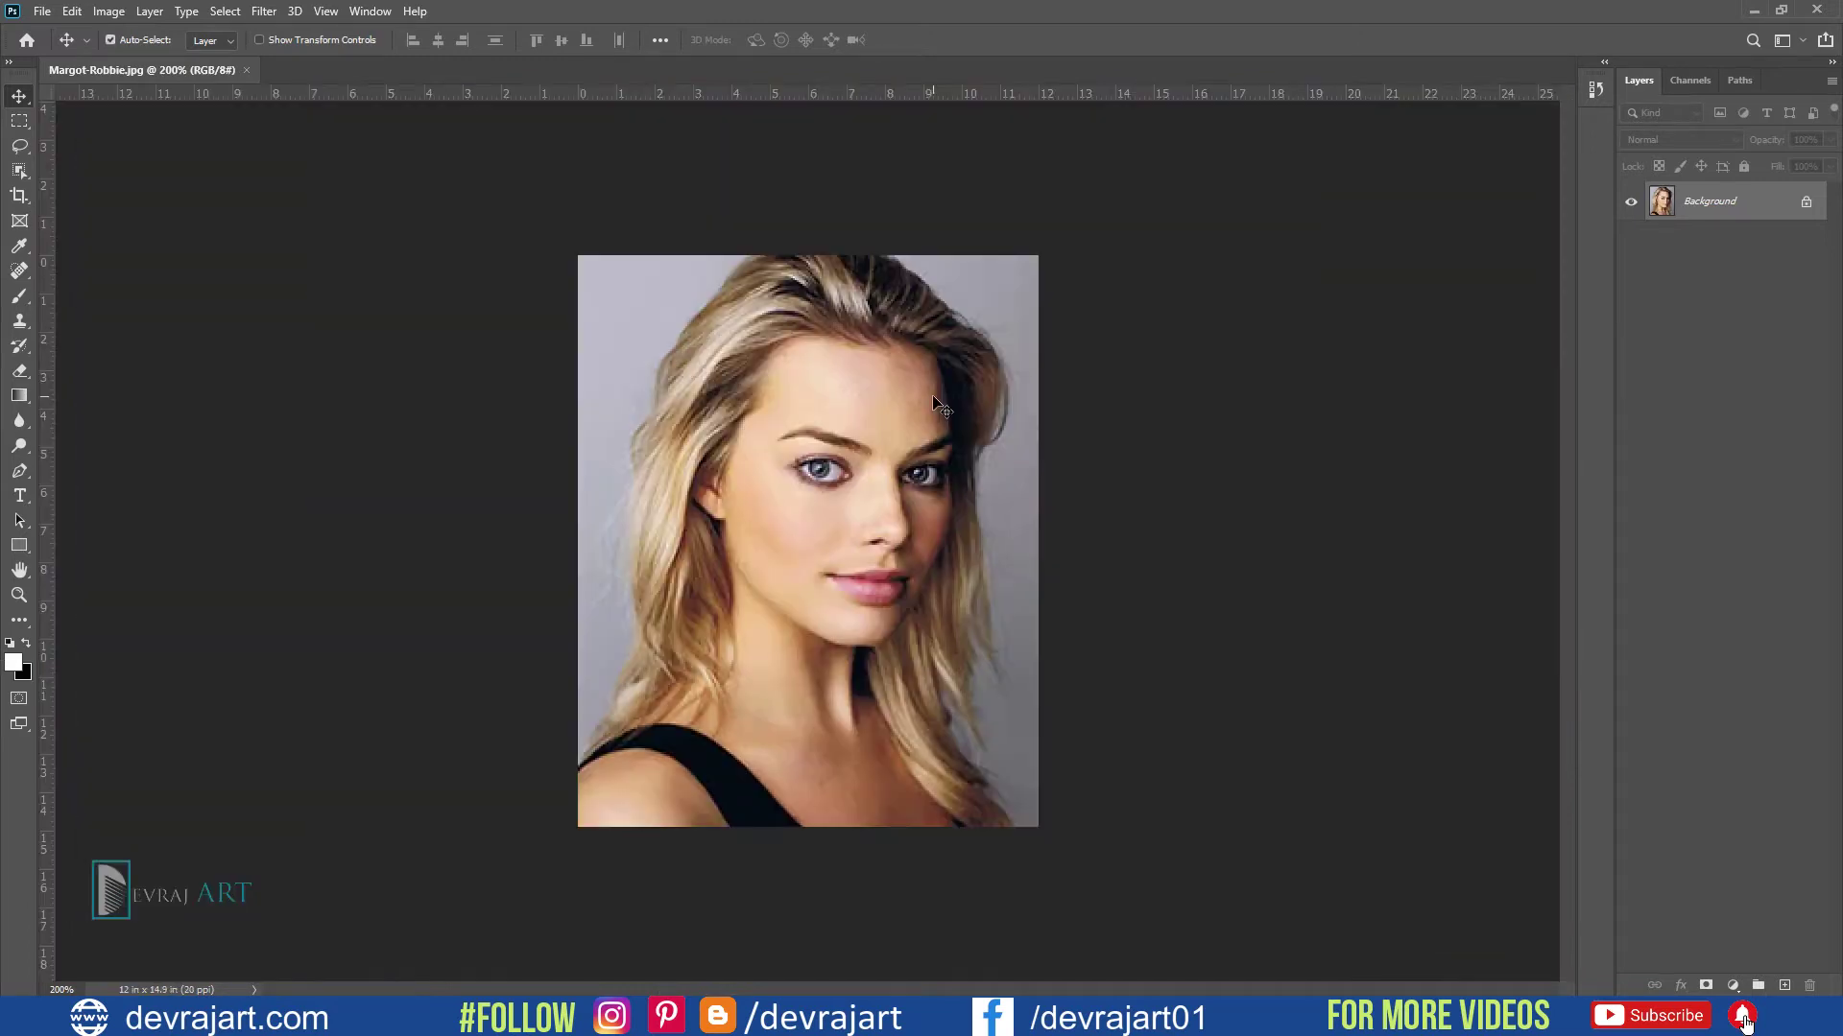
Step: Set the image's resolution to 300 pixels/inch in the Image Size settings, keeping resampling on
{"action": "key", "text": "ctrl+plus"}
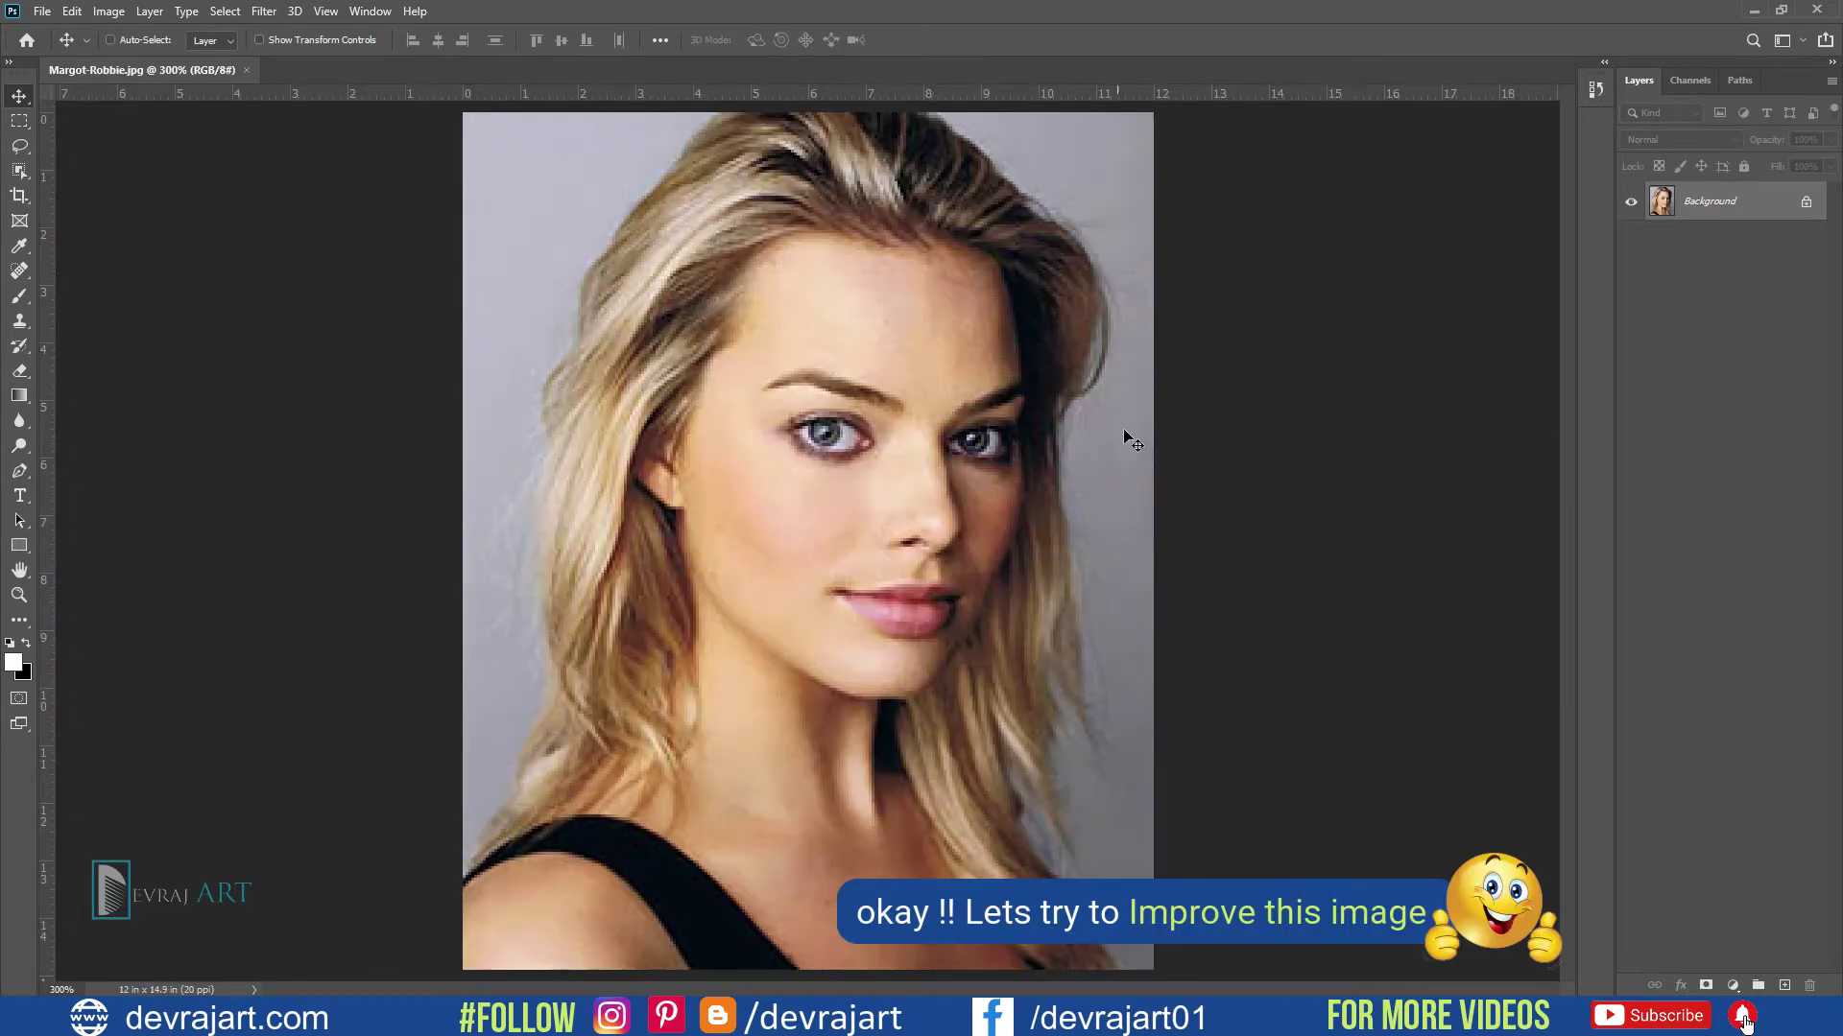
{"action": "left_click", "coordinate": [109, 11]}
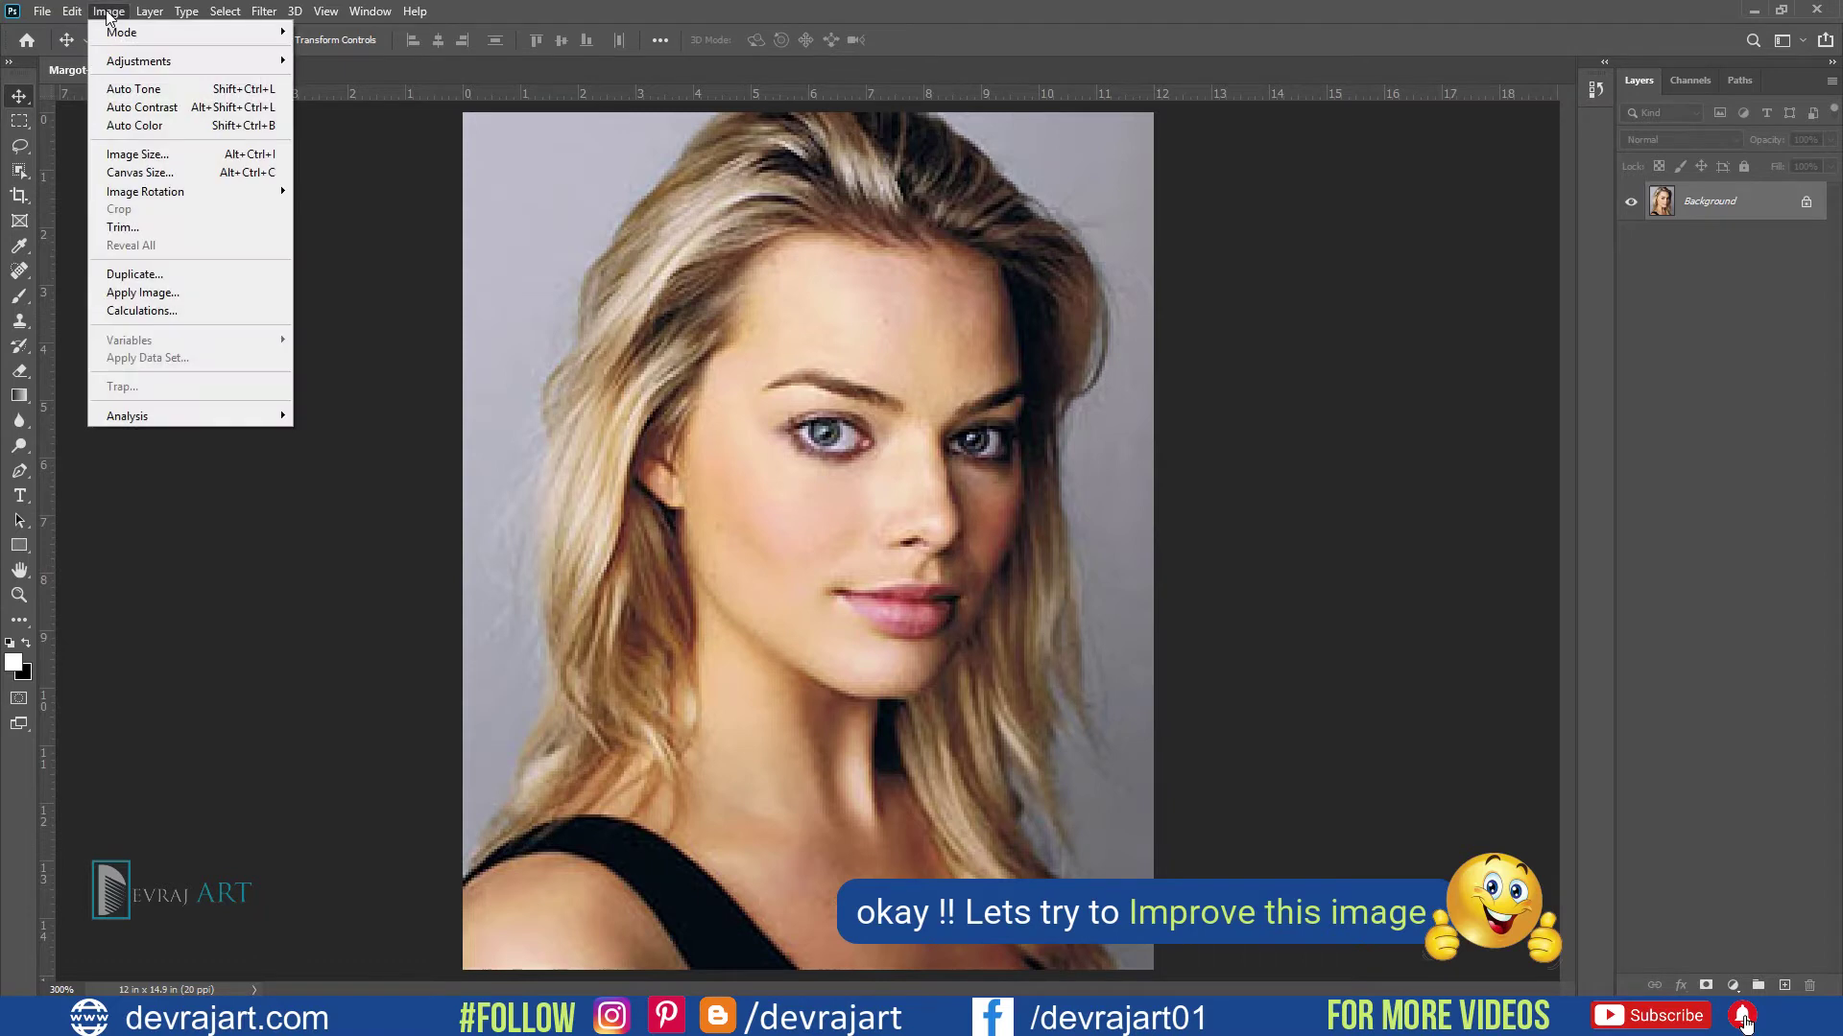
{"action": "left_click", "coordinate": [140, 148]}
{"action": "left_click_drag", "start_coordinate": [1261, 286], "coordinate": [1295, 246]}
{"action": "left_click", "coordinate": [1164, 535]}
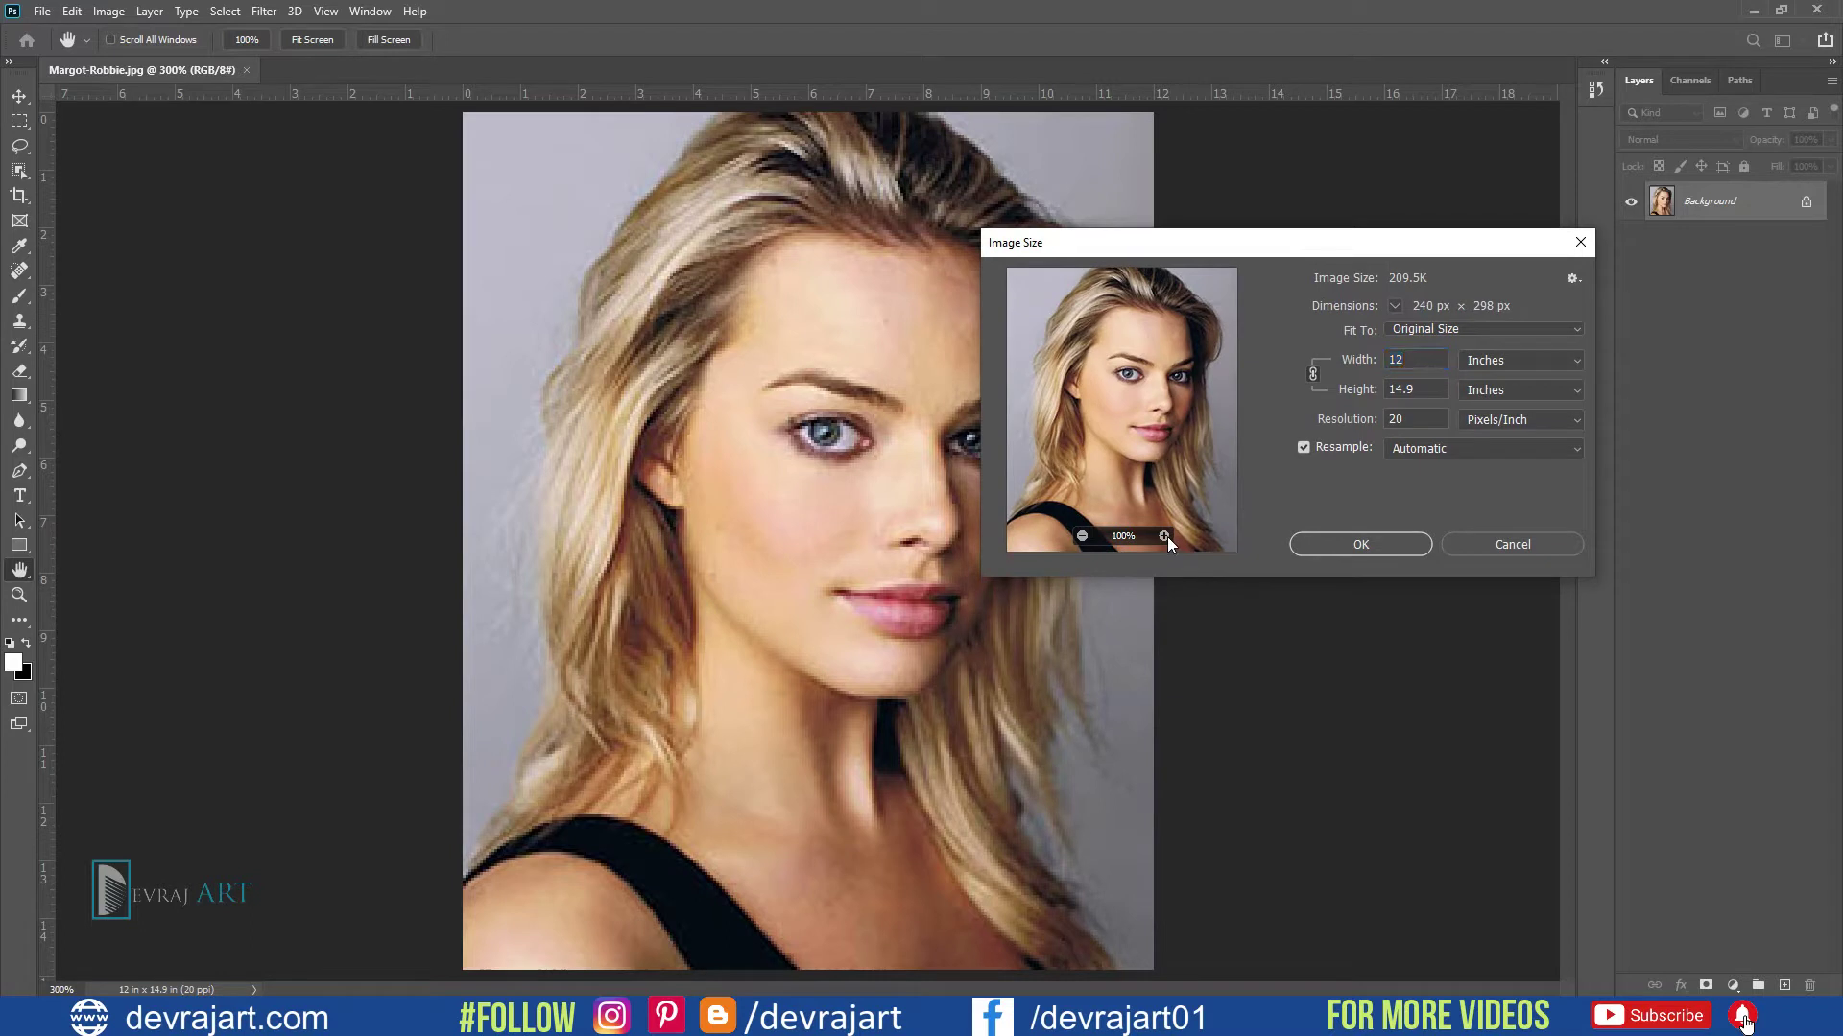
{"action": "left_click", "coordinate": [1164, 535]}
{"action": "left_click_drag", "start_coordinate": [1180, 370], "coordinate": [1108, 453]}
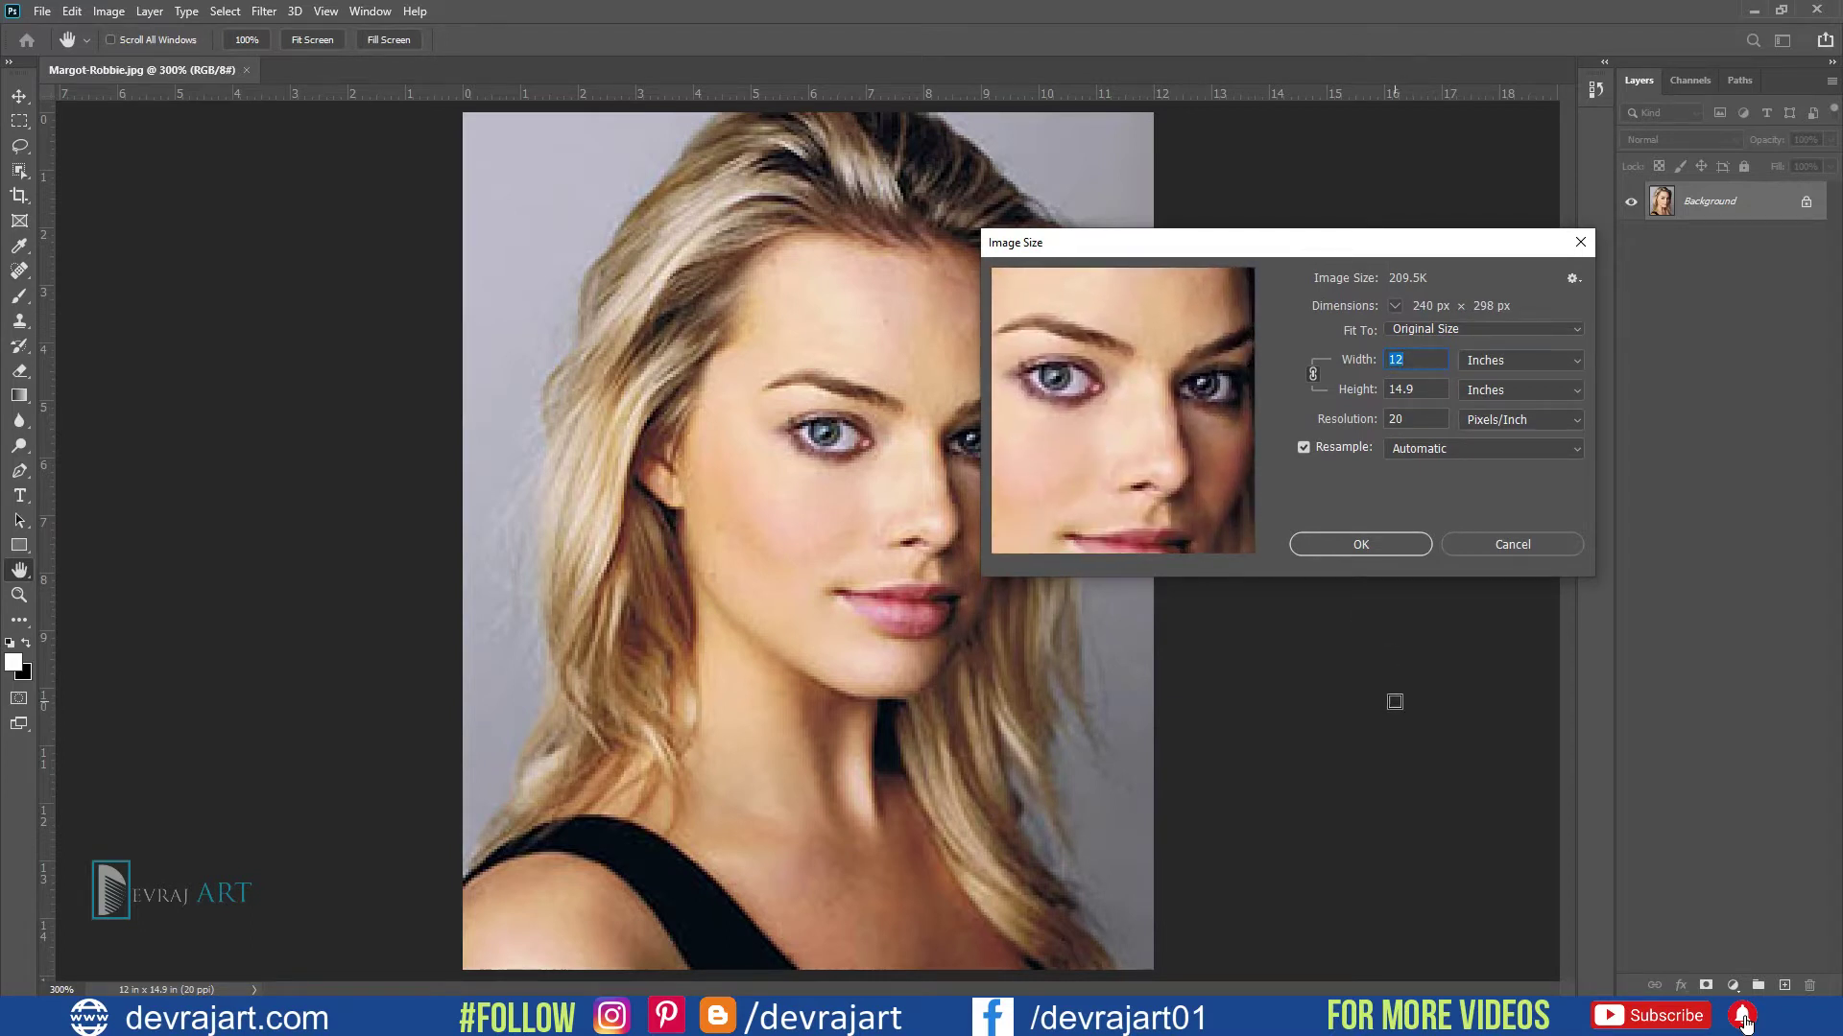
{"action": "left_click", "coordinate": [1415, 420]}
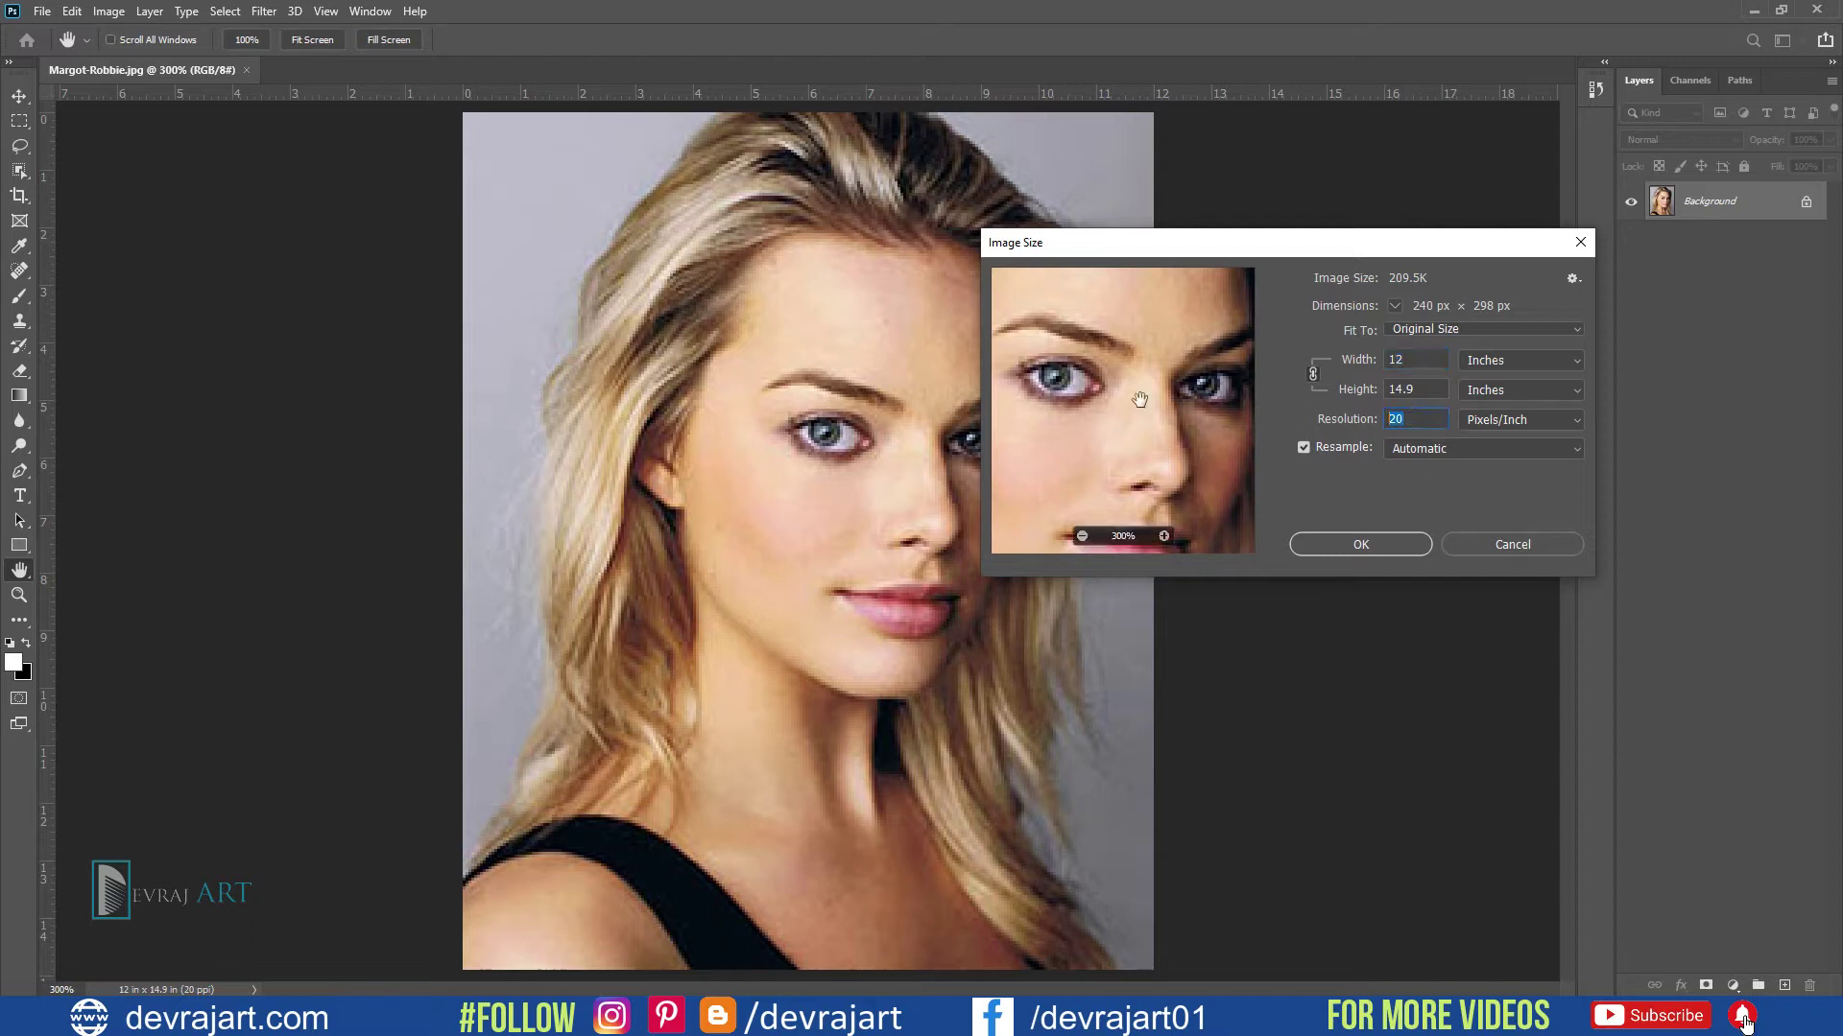
{"action": "type", "text": "300"}
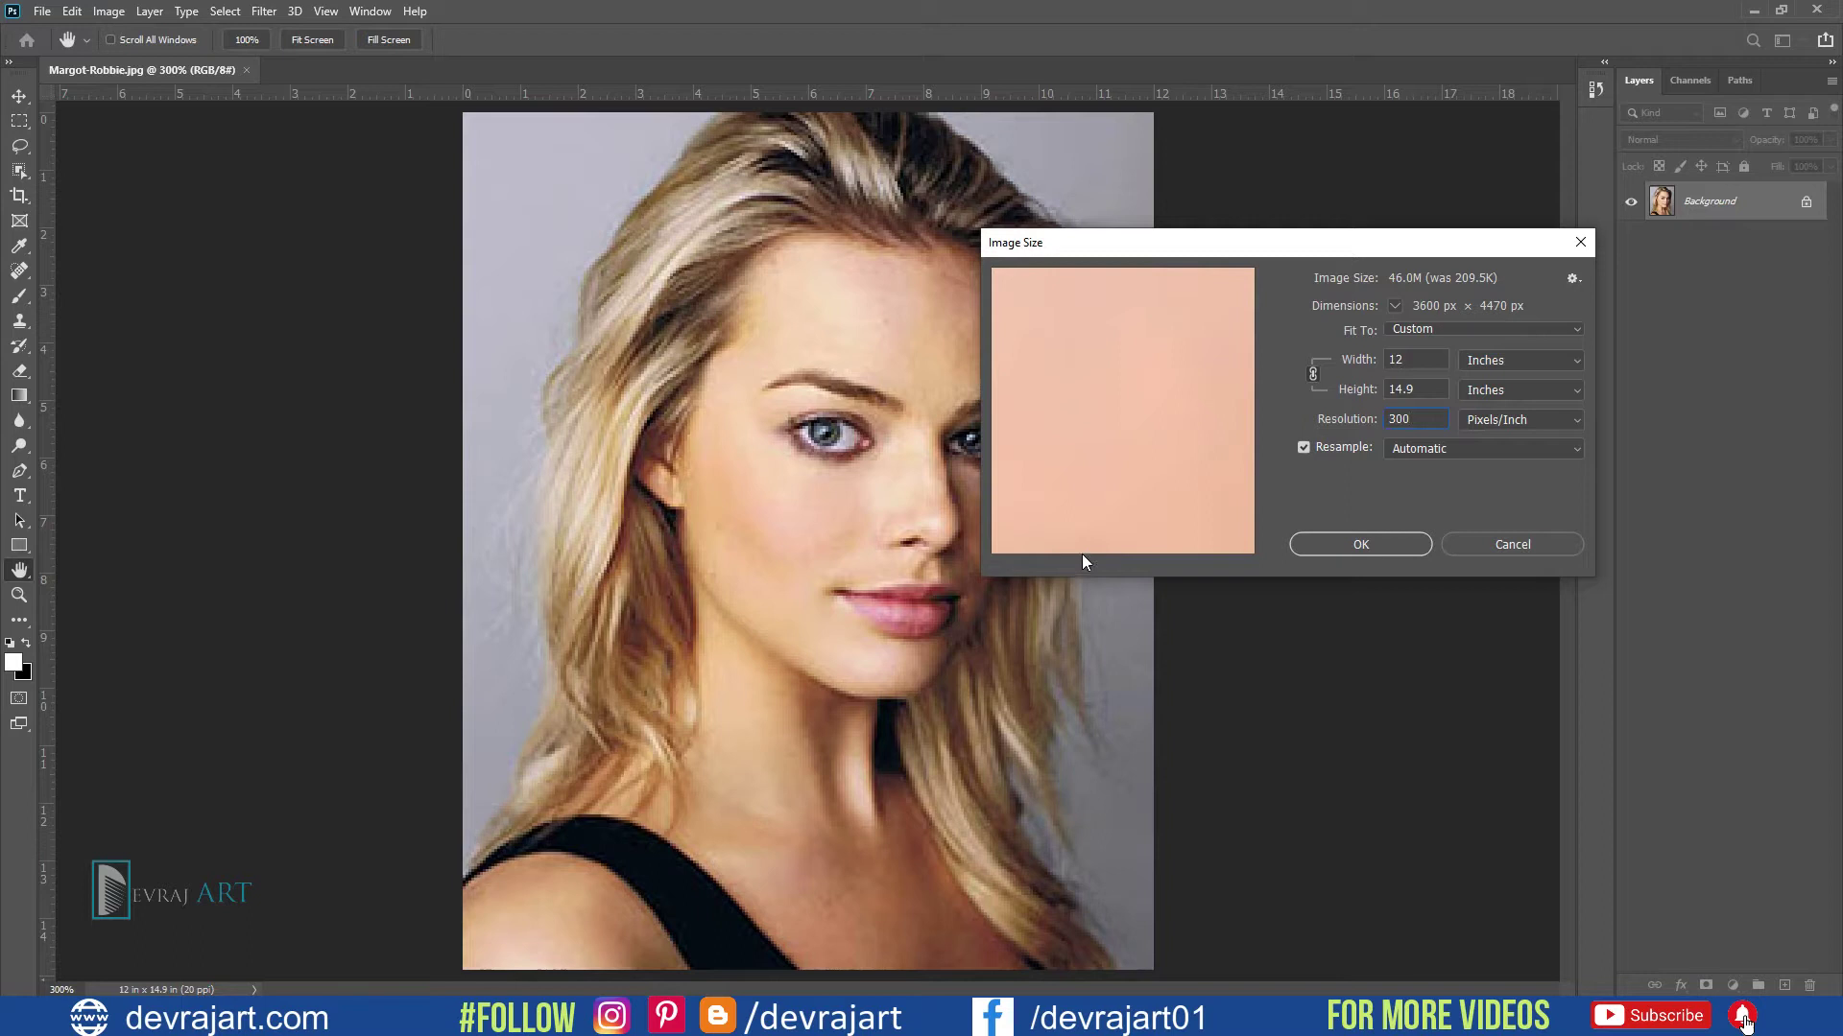
Step: Set the resampling method to Bicubic Smoother (enlargement) and apply the new image size
{"action": "left_click", "coordinate": [1082, 536]}
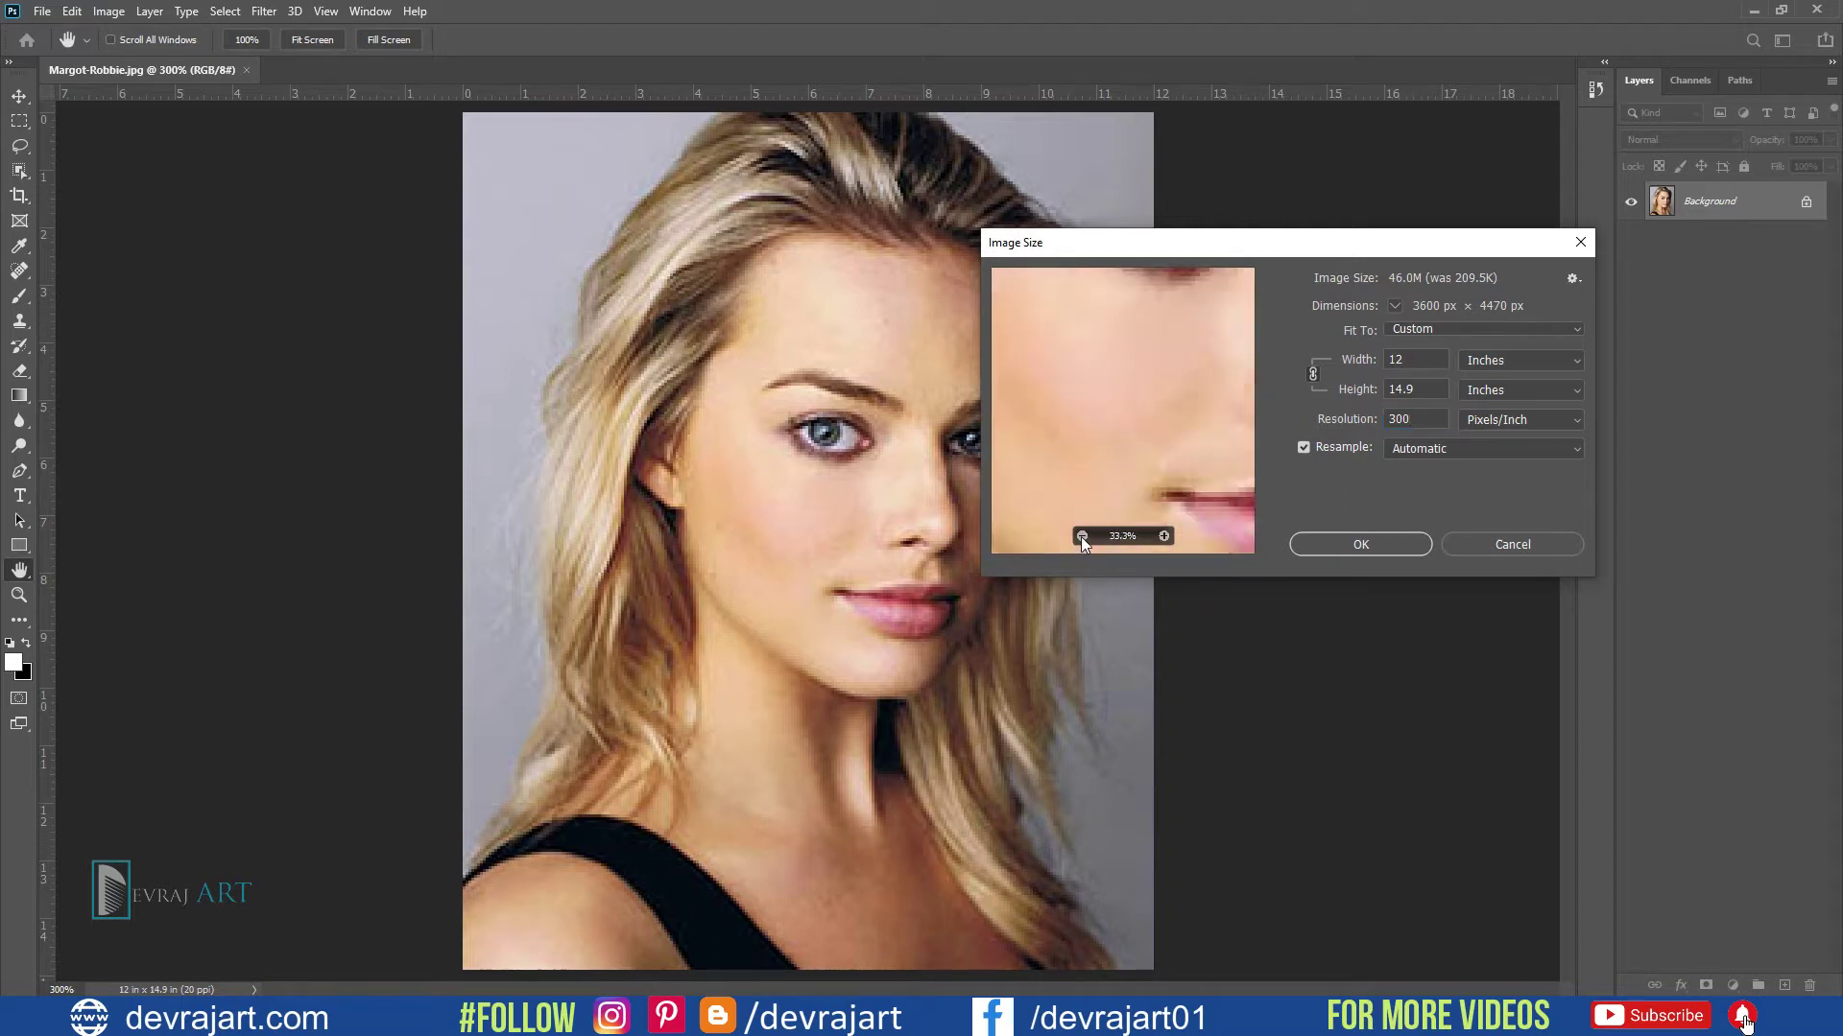
{"action": "left_click_drag", "start_coordinate": [1084, 460], "coordinate": [1050, 467]}
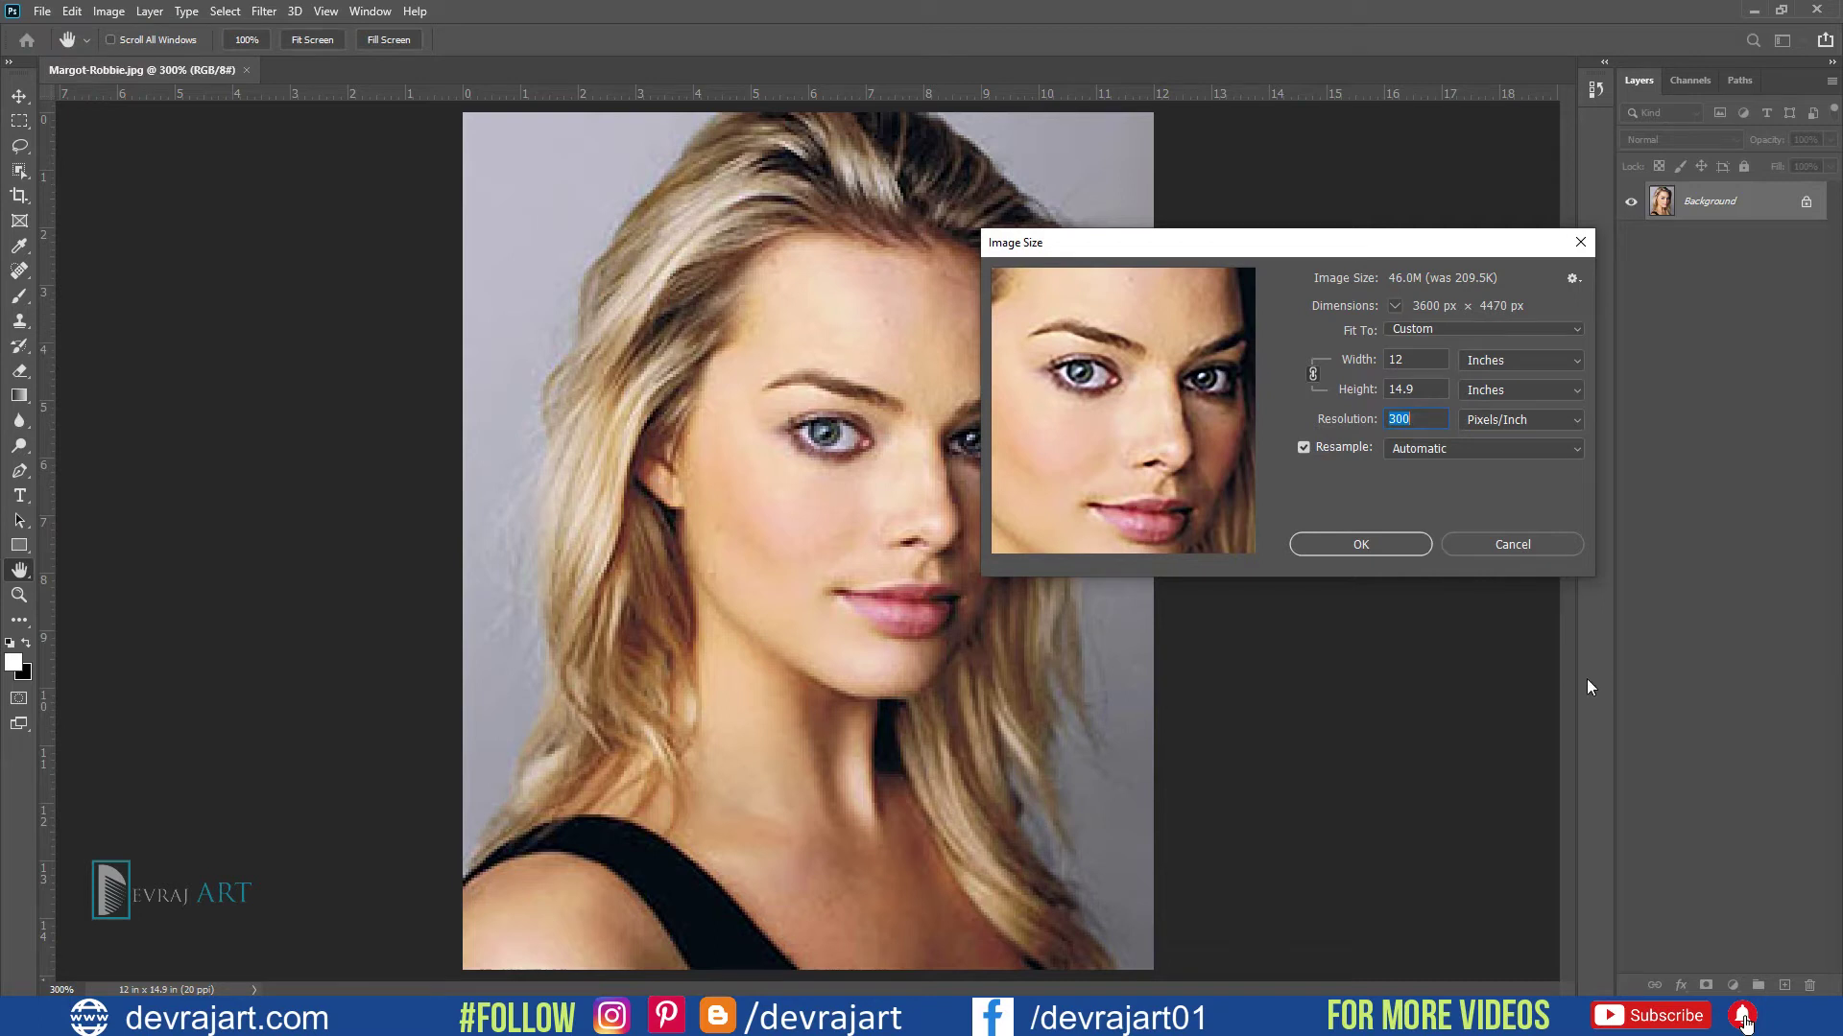
{"action": "left_click", "coordinate": [1436, 452]}
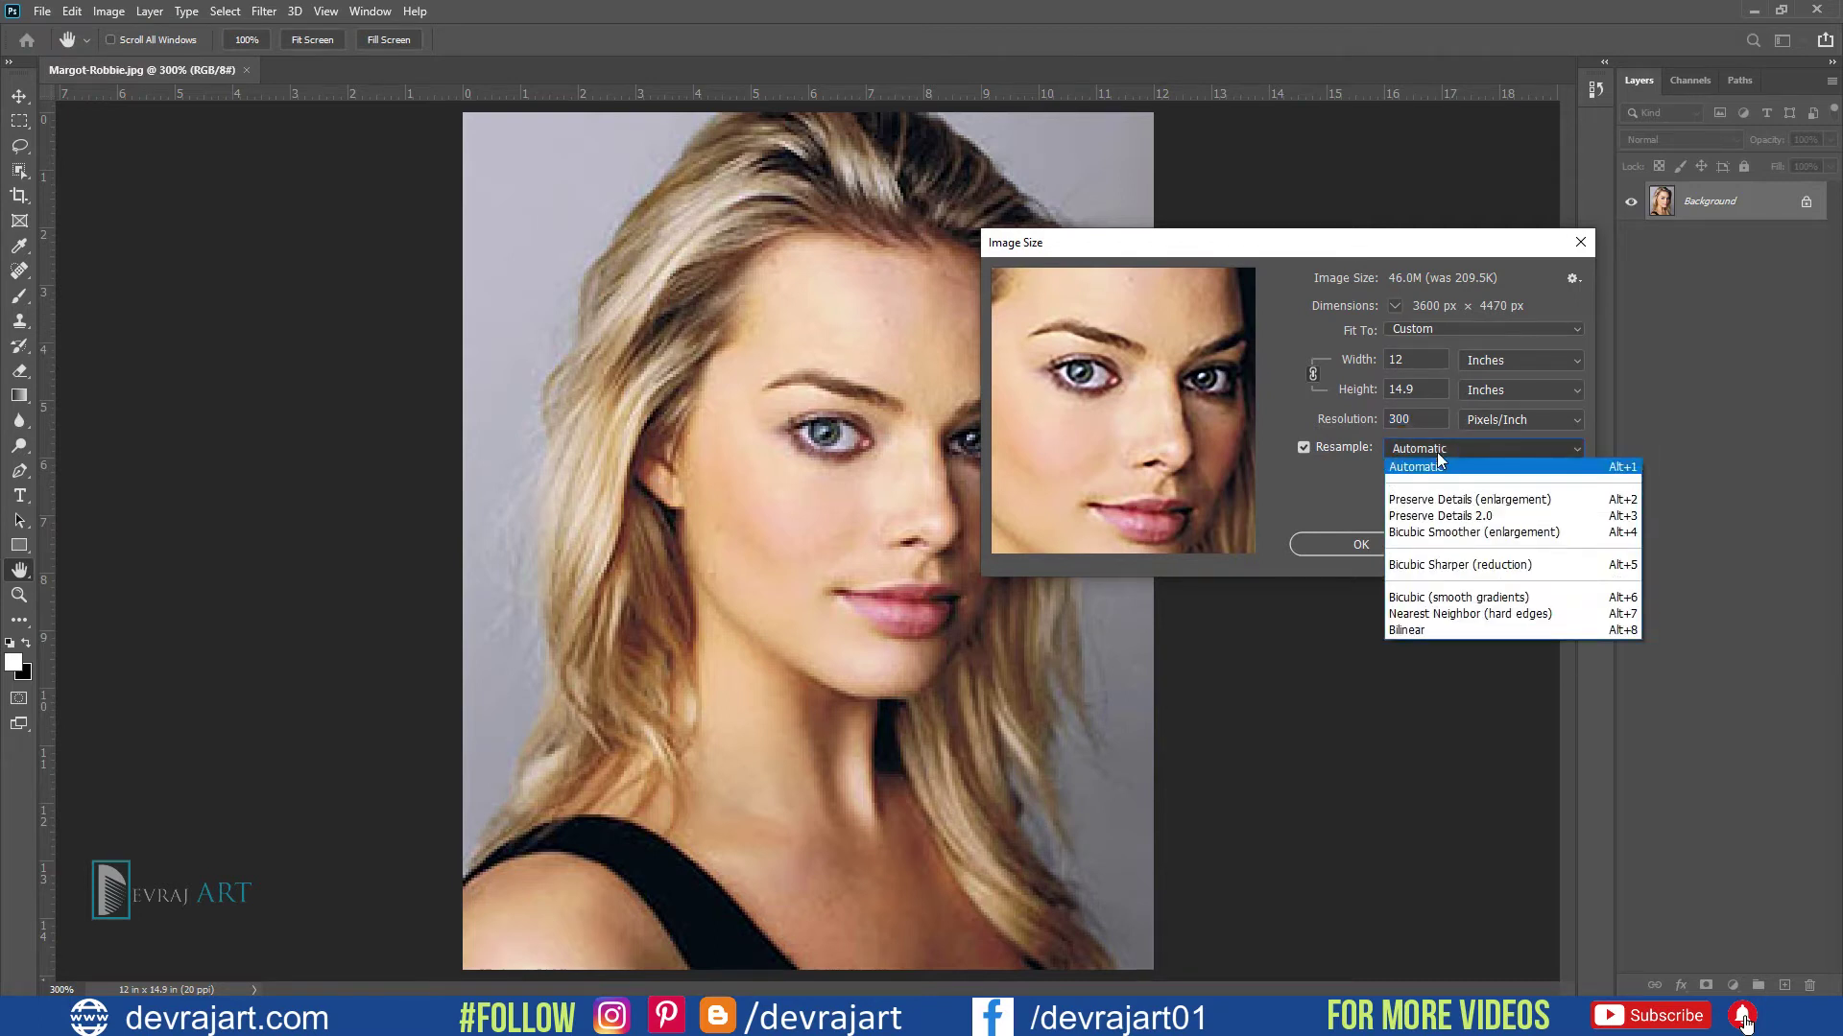
{"action": "left_click", "coordinate": [1457, 532]}
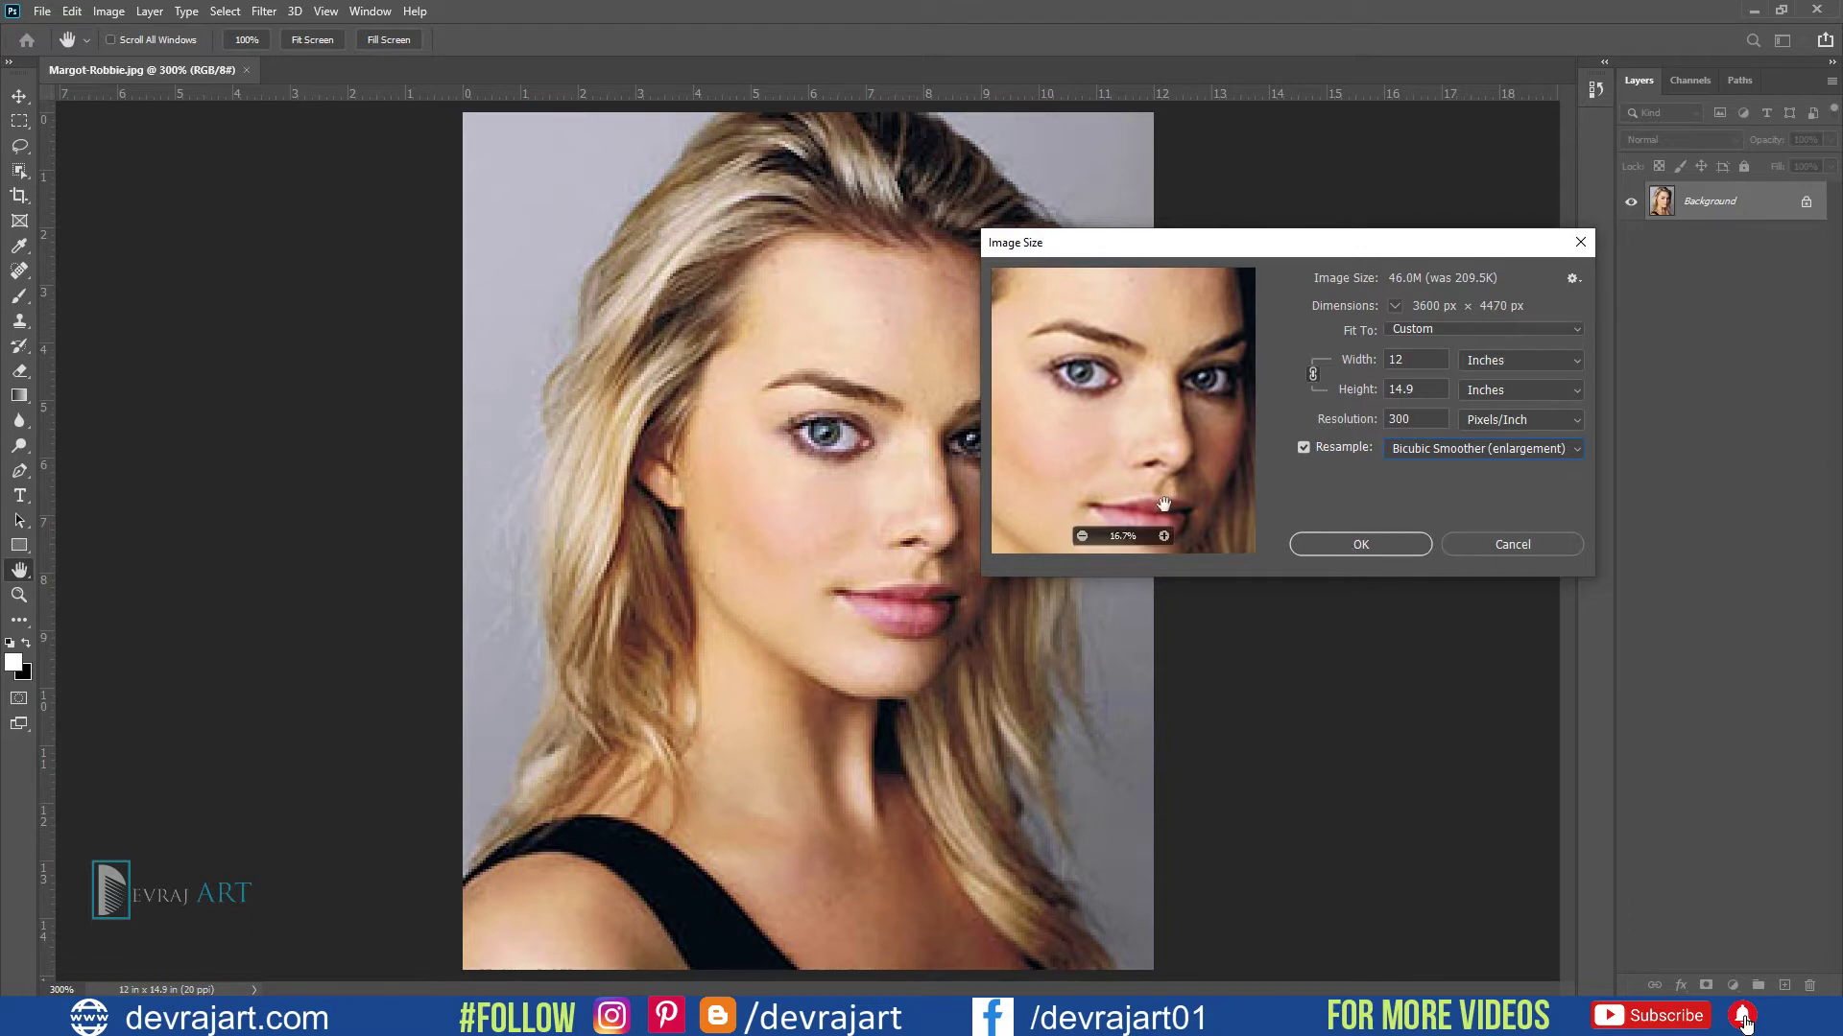
{"action": "left_click", "coordinate": [1327, 545]}
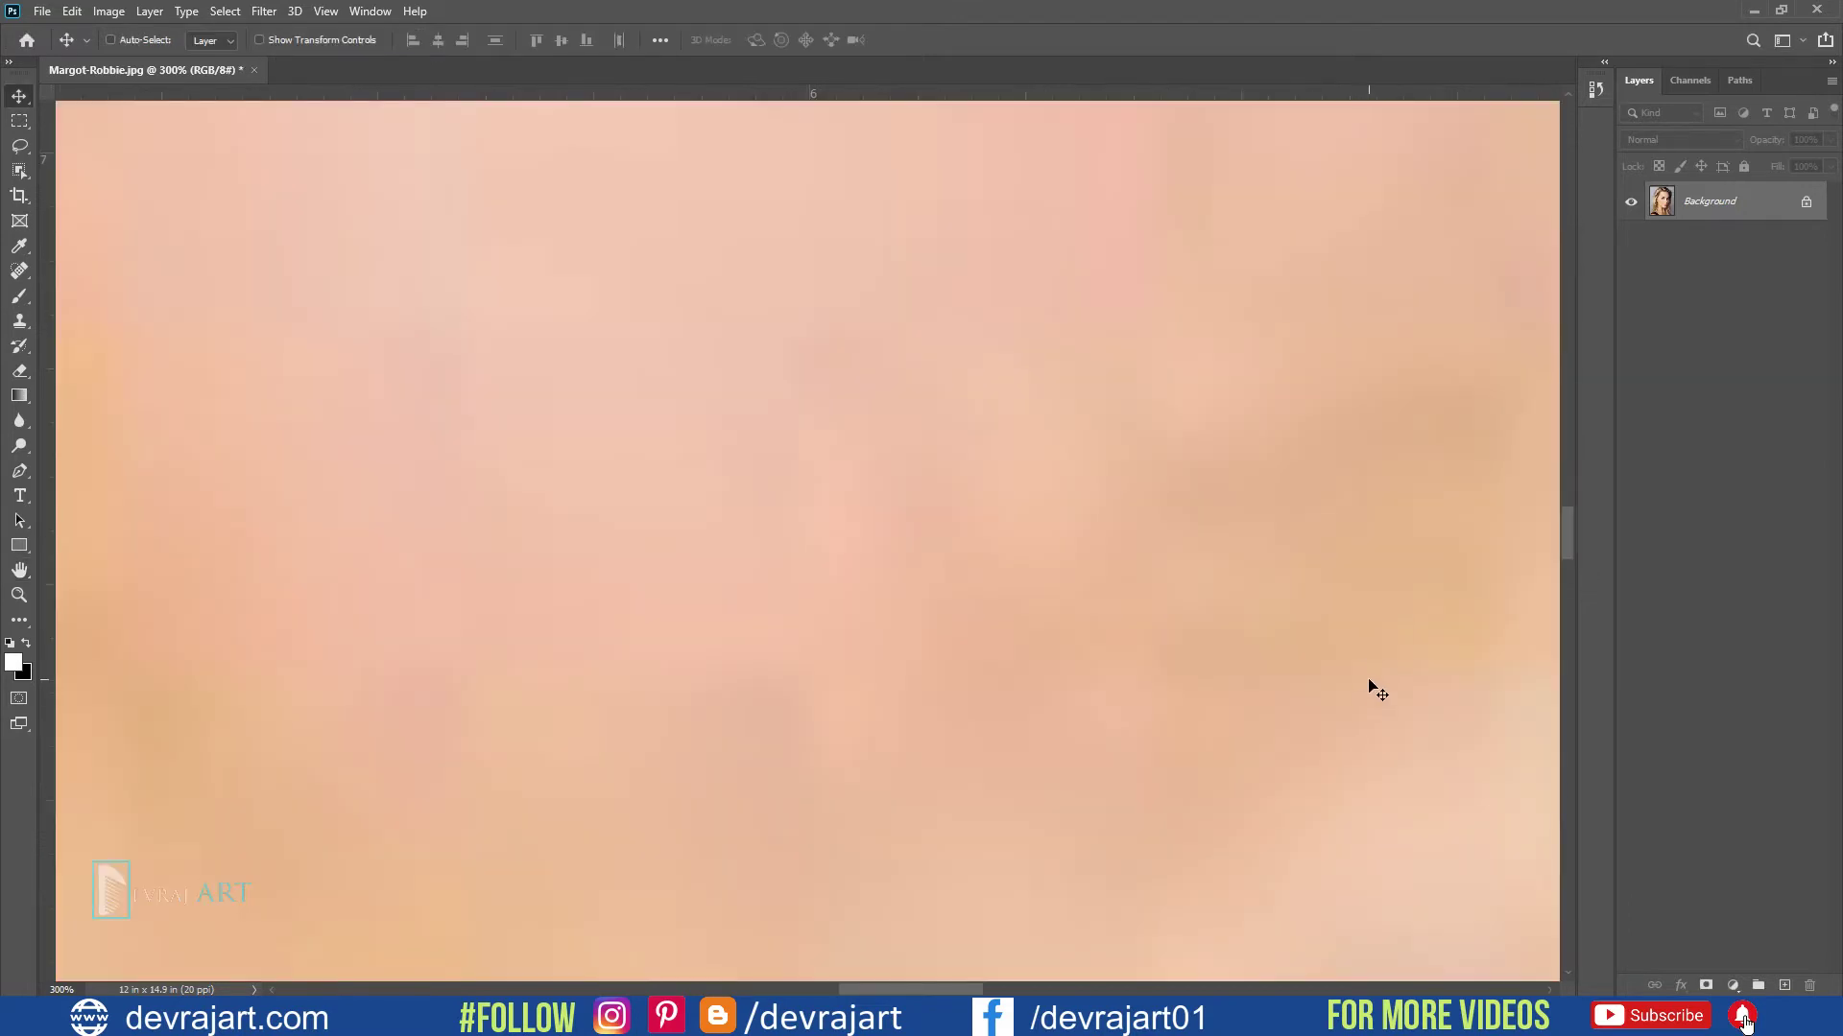
Step: Duplicate the Background layer of the enlarged portrait
{"action": "key", "text": "ctrl+0"}
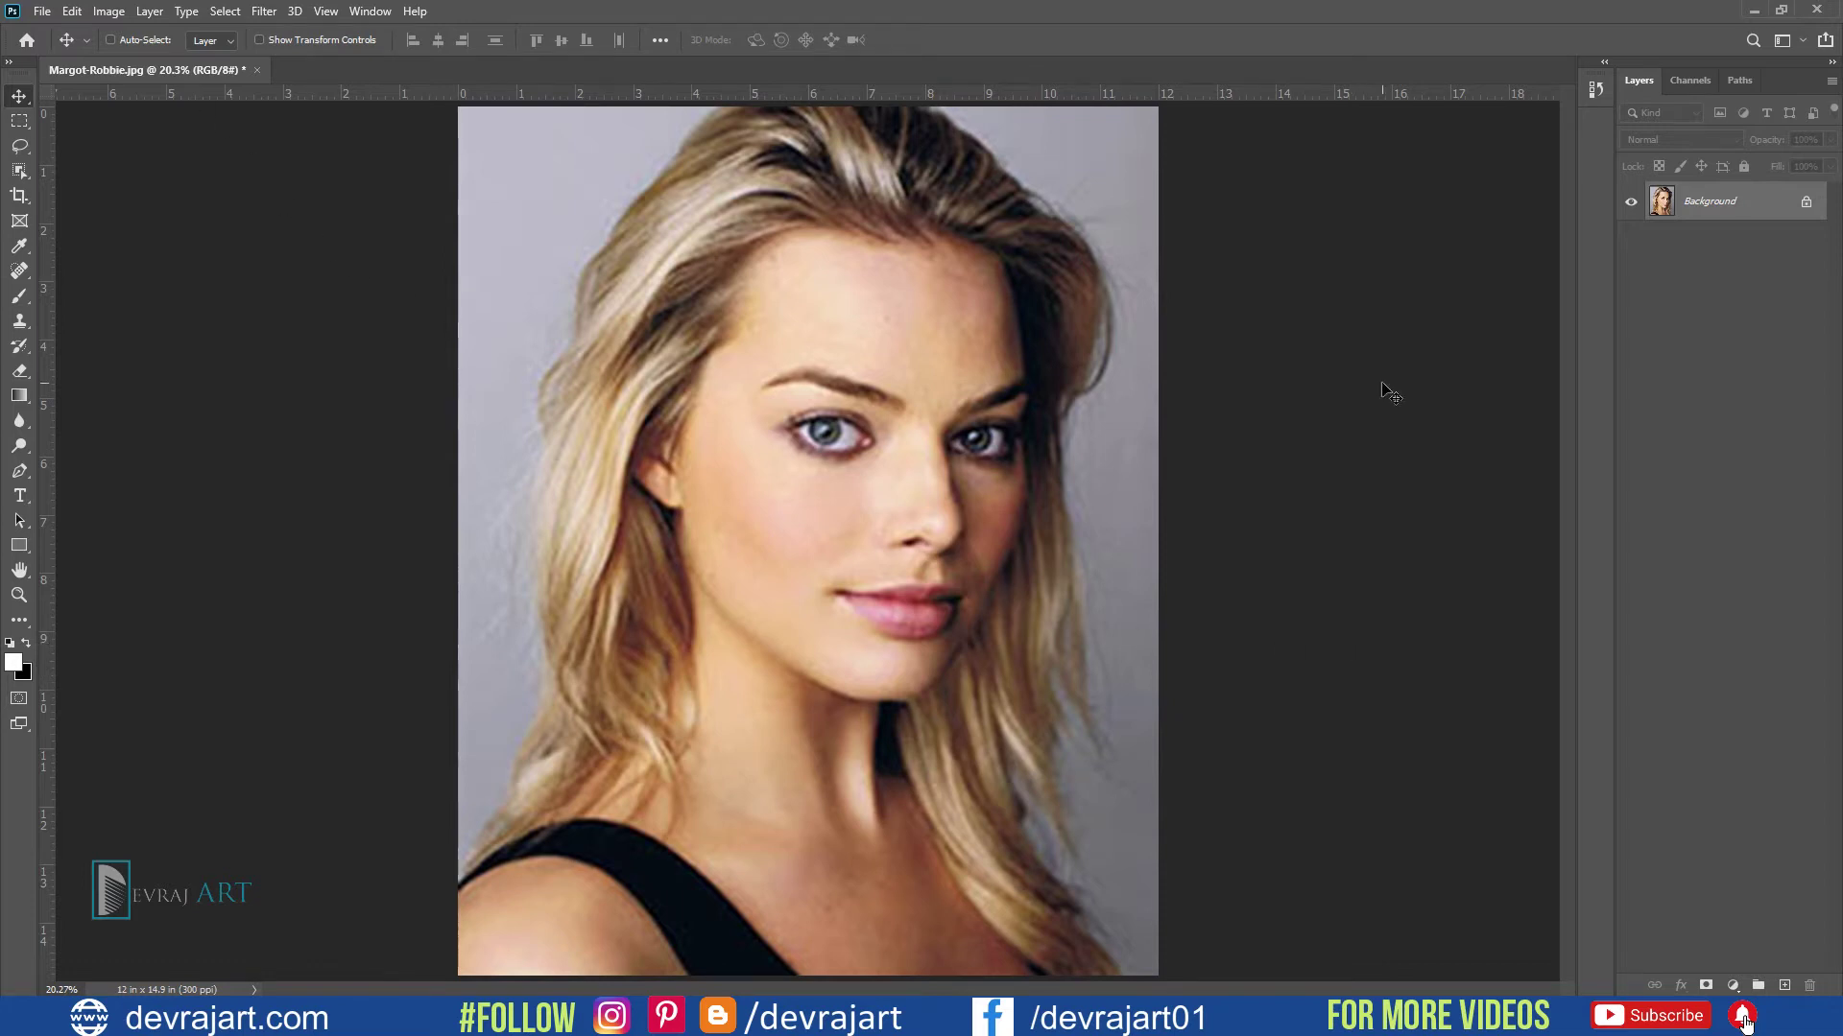
{"action": "key", "text": "ctrl+j"}
Step: Reapply Image Size with Preserve Details 2.0 resampling and Reduce Noise at 50%, and compare Layer 1 with the Background
{"action": "left_click", "coordinate": [113, 12]}
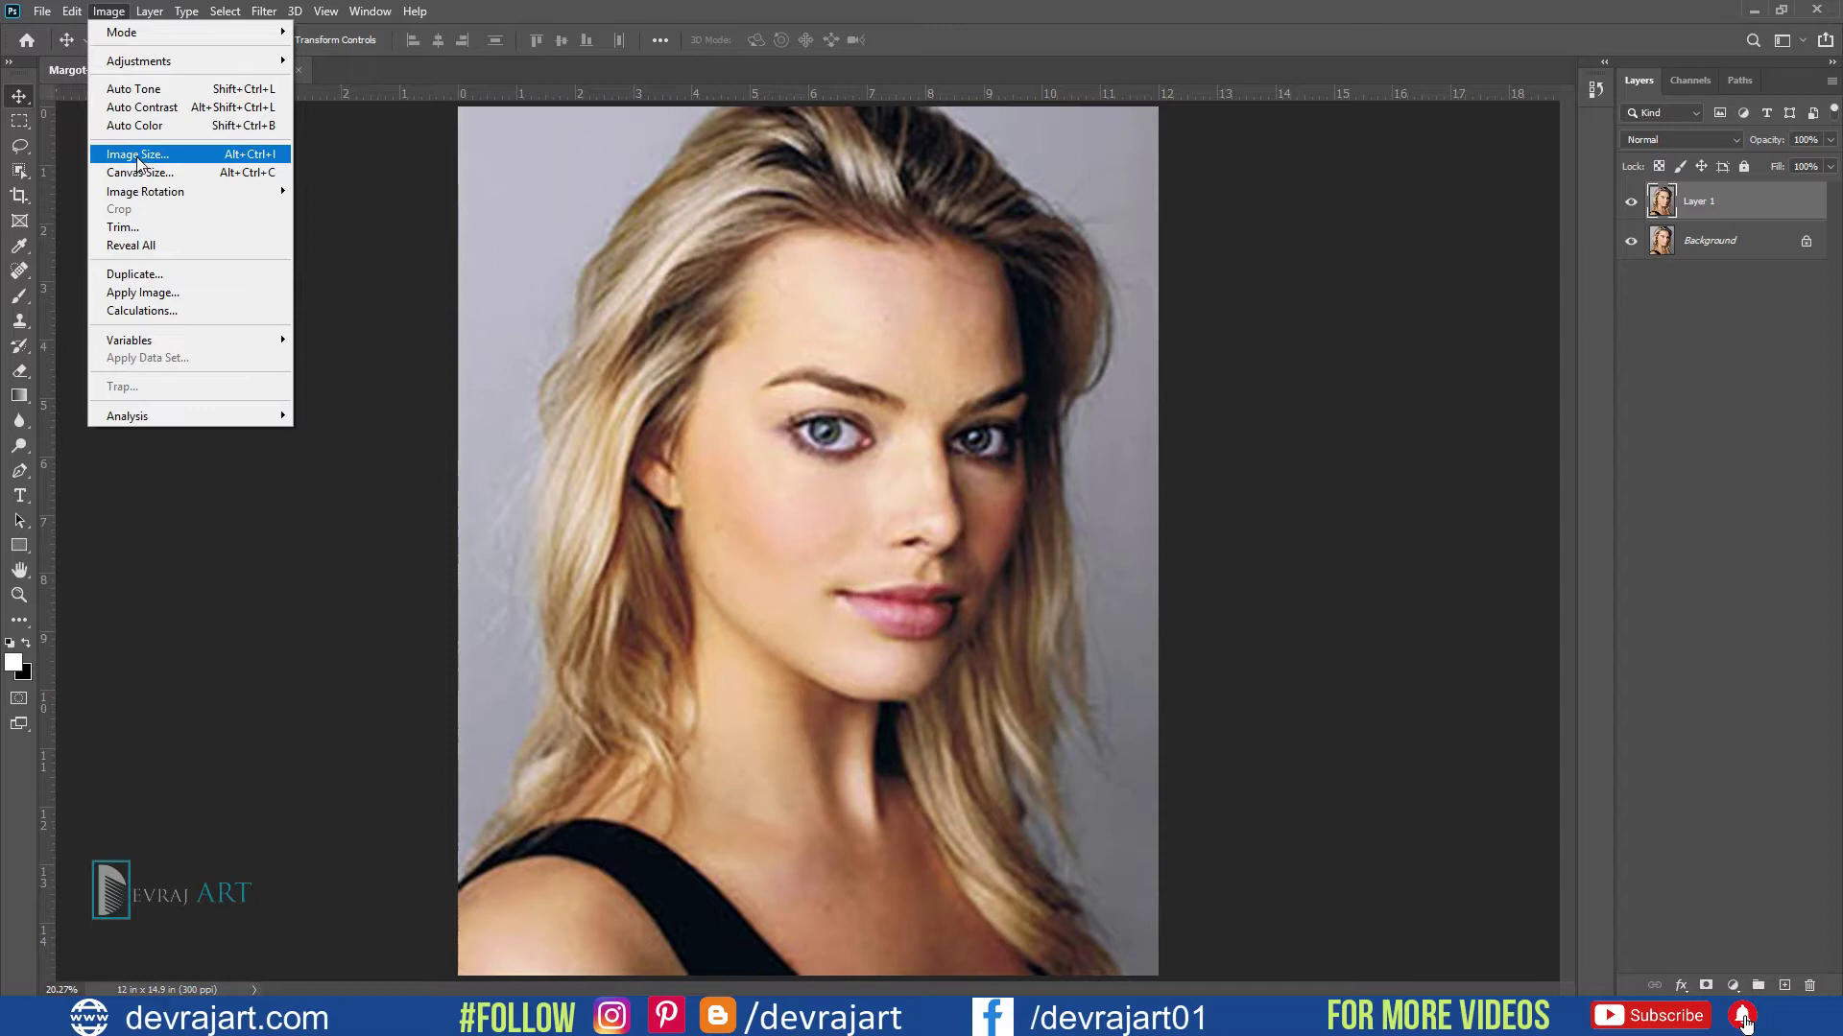
{"action": "left_click", "coordinate": [137, 155]}
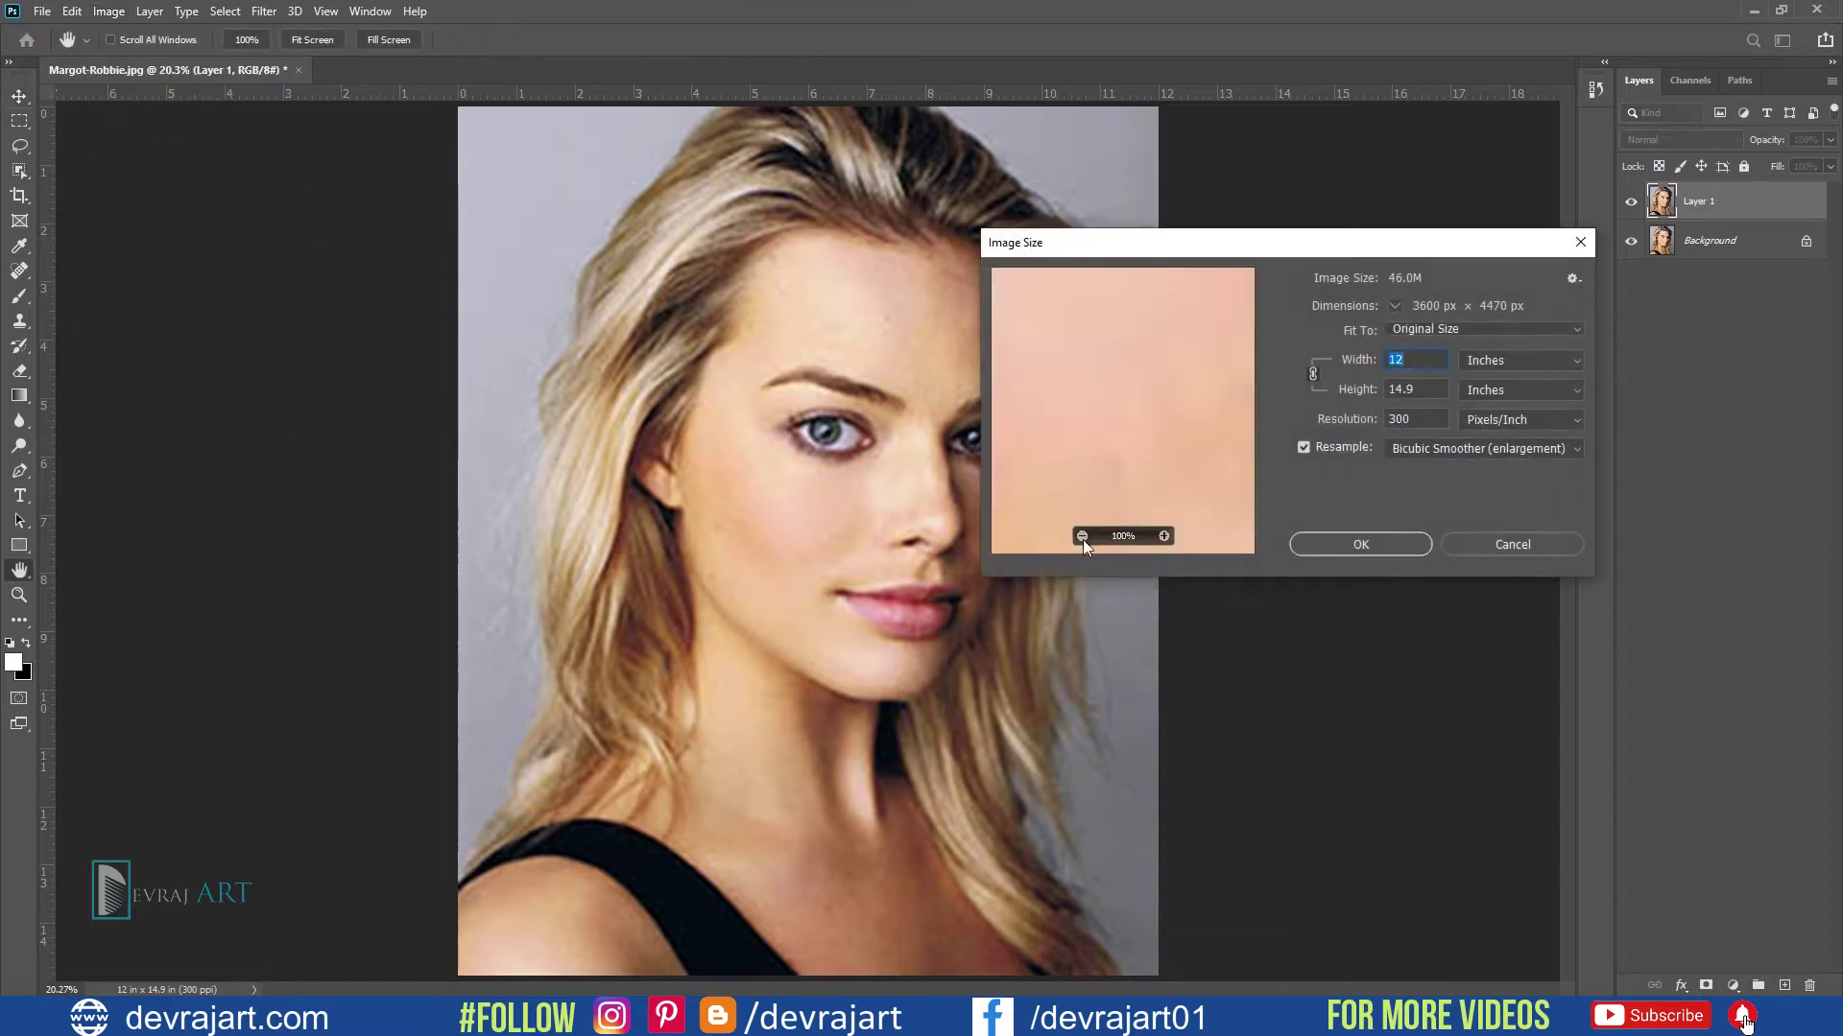
{"action": "left_click", "coordinate": [1082, 537]}
{"action": "left_click", "coordinate": [1082, 536]}
{"action": "left_click", "coordinate": [1083, 536]}
{"action": "left_click", "coordinate": [1083, 536]}
{"action": "left_click", "coordinate": [1082, 536]}
{"action": "left_click", "coordinate": [1082, 536]}
{"action": "left_click", "coordinate": [1082, 537]}
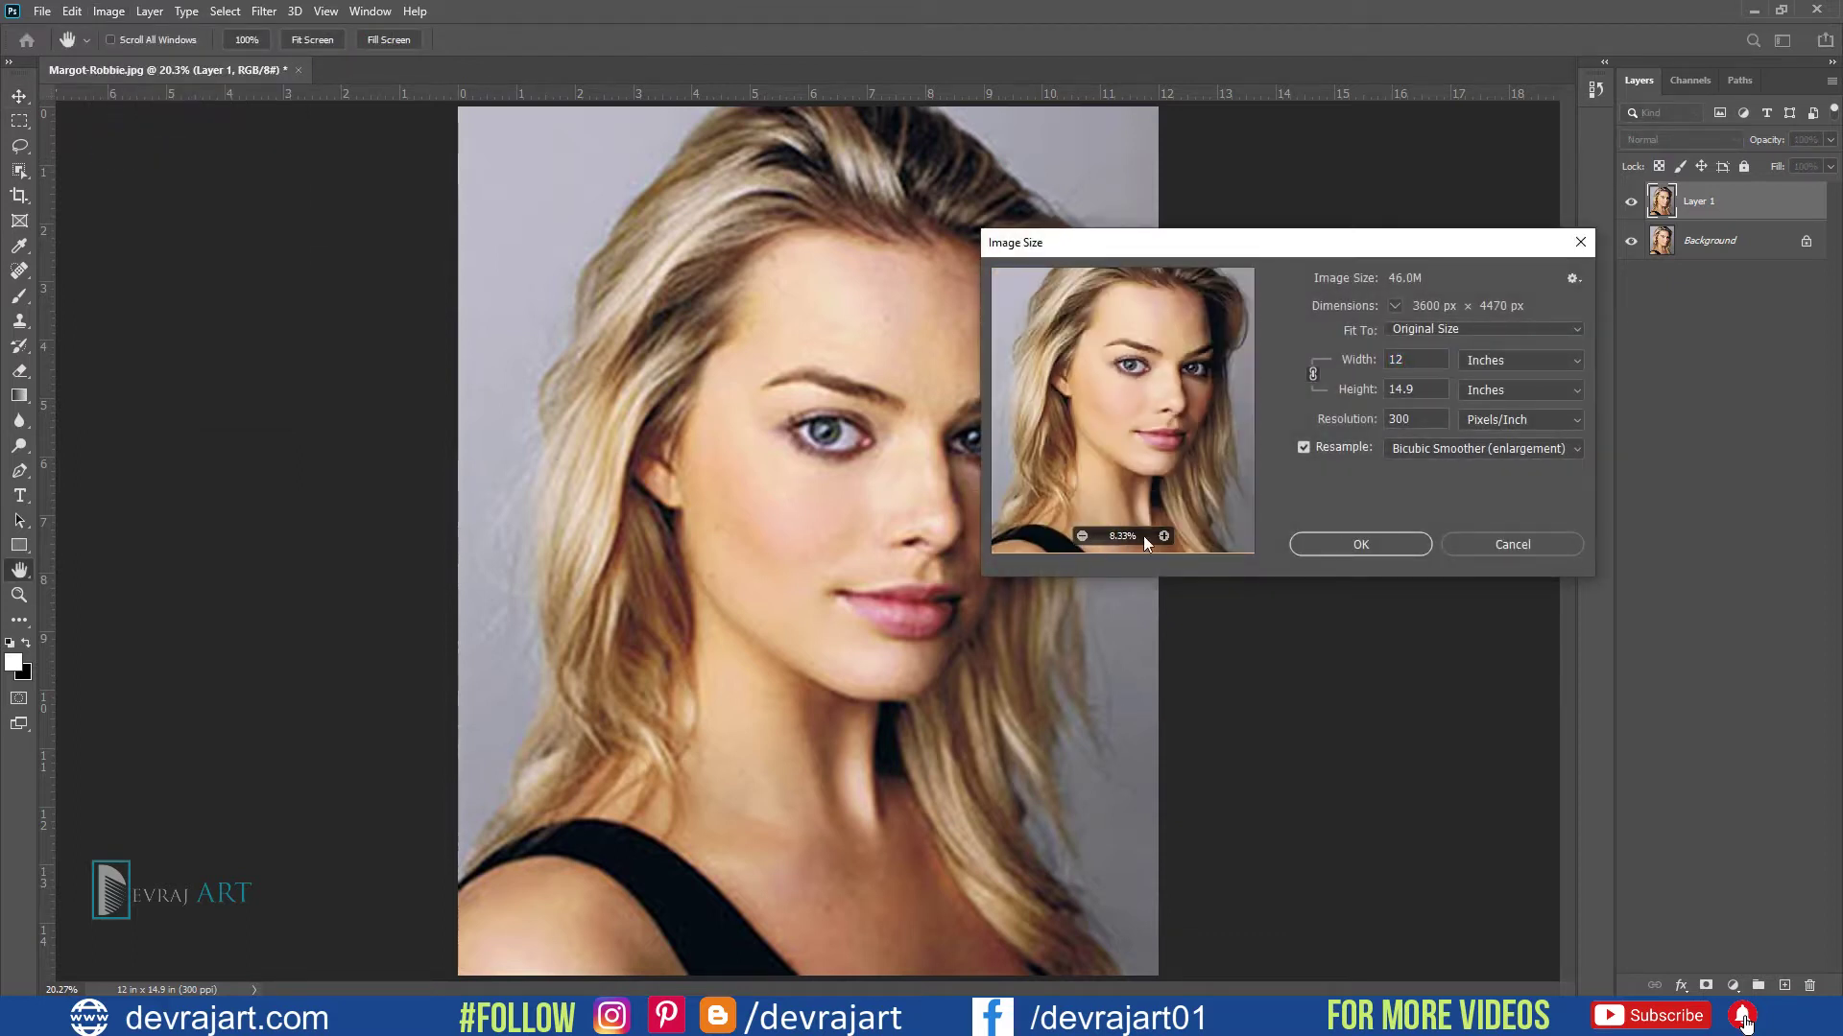
{"action": "left_click", "coordinate": [1165, 536]}
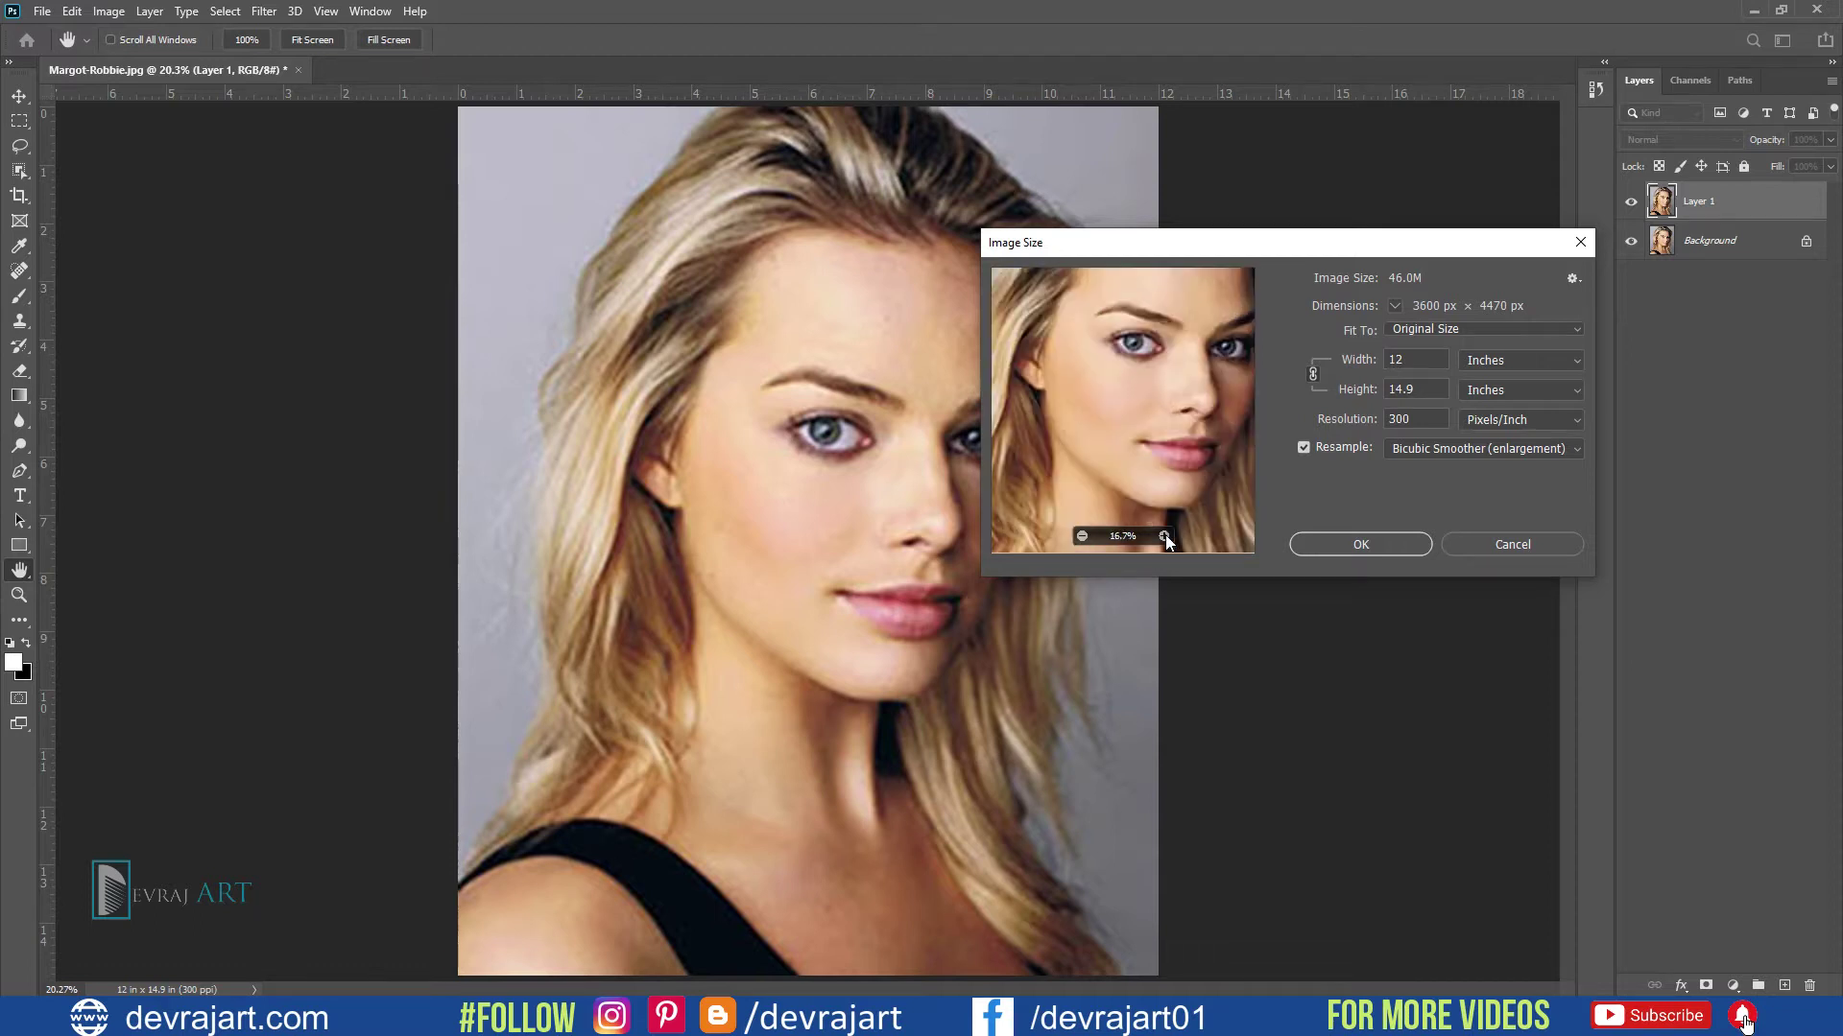
{"action": "left_click", "coordinate": [1165, 536]}
{"action": "left_click", "coordinate": [1165, 536]}
{"action": "left_click_drag", "start_coordinate": [1097, 470], "coordinate": [1110, 472]}
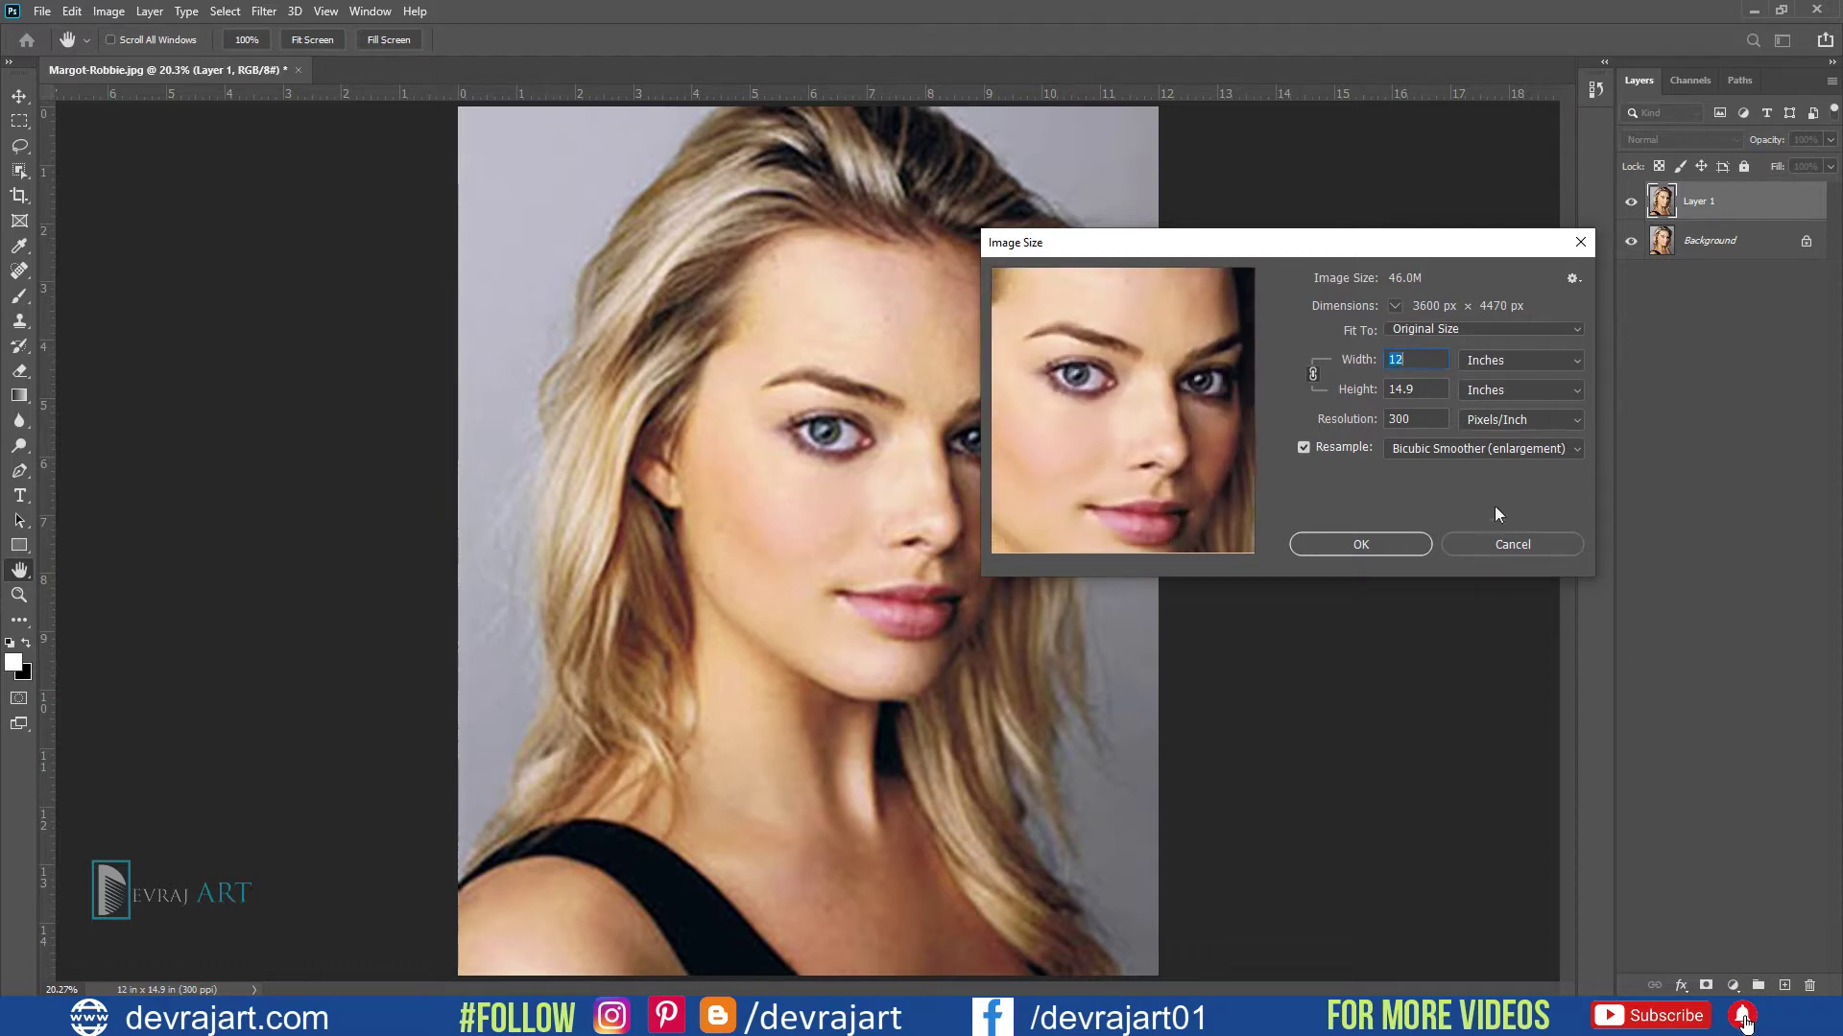
{"action": "left_click", "coordinate": [1418, 451]}
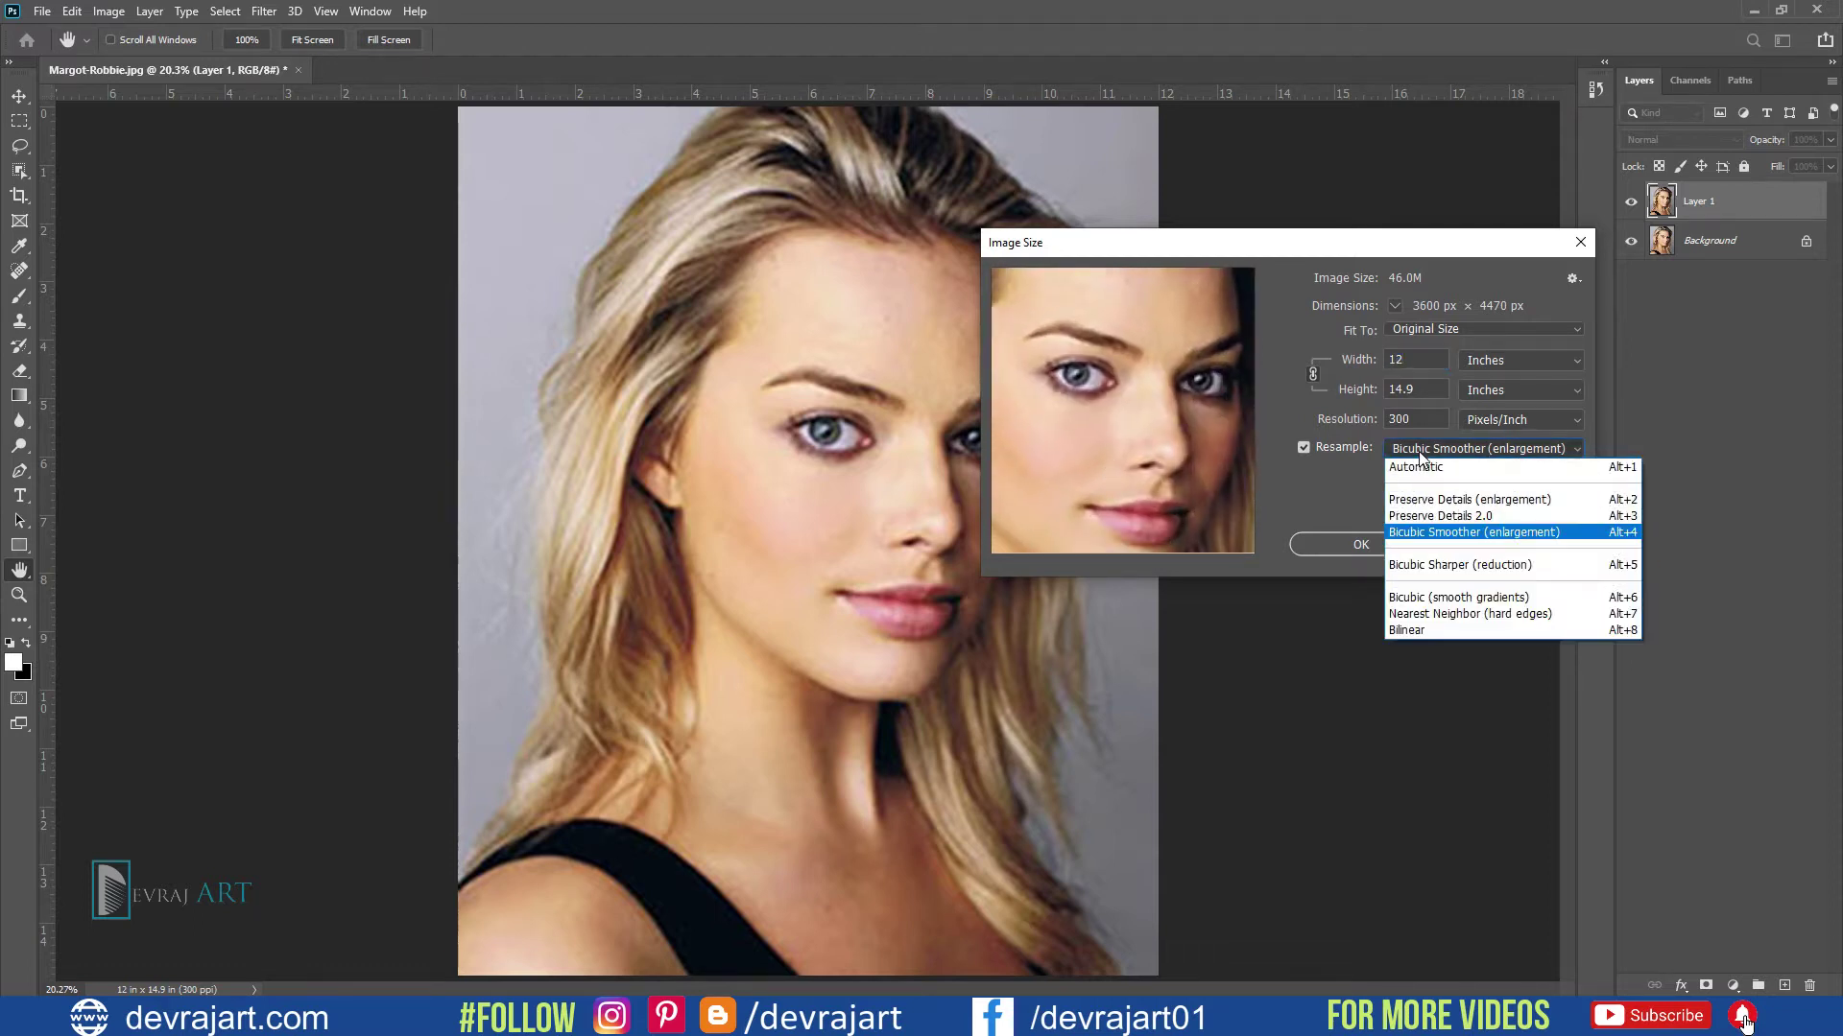
{"action": "left_click", "coordinate": [1430, 515]}
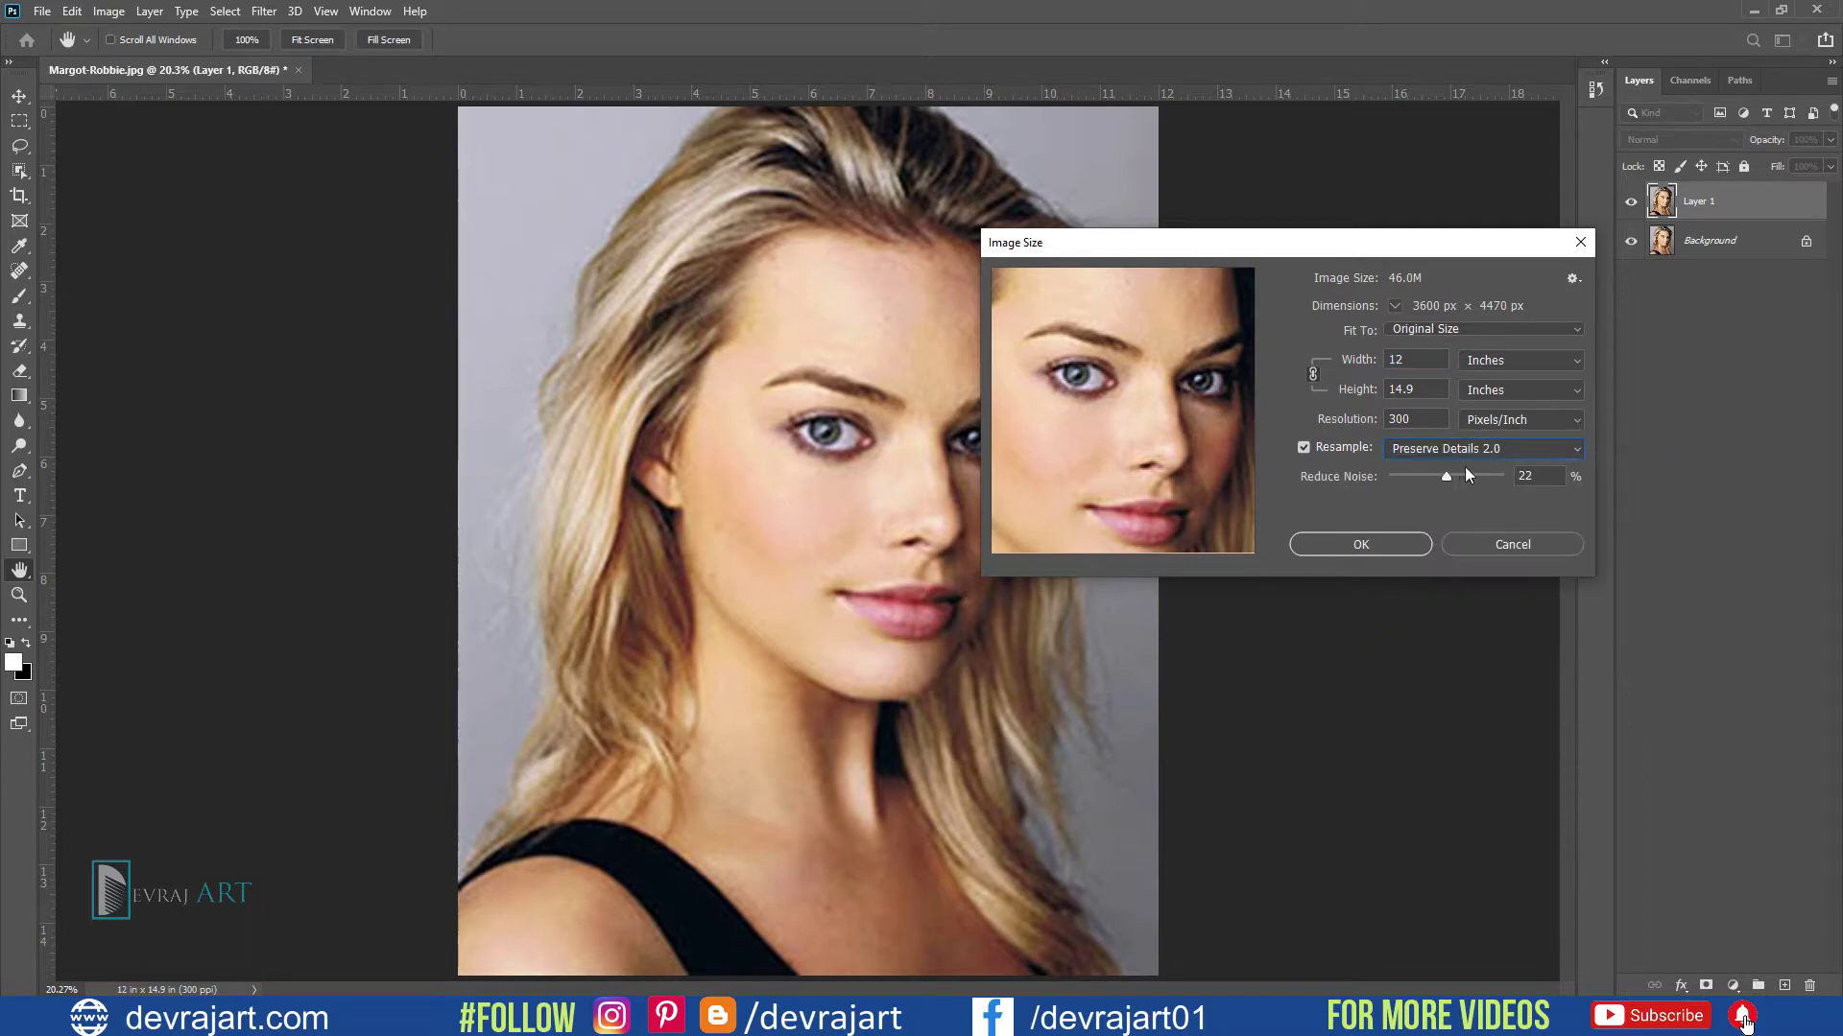
{"action": "mouse_move", "coordinate": [1444, 480]}
{"action": "left_mouse_down"}
{"action": "mouse_move", "coordinate": [1429, 478]}
{"action": "mouse_move", "coordinate": [1465, 477]}
{"action": "left_mouse_up"}
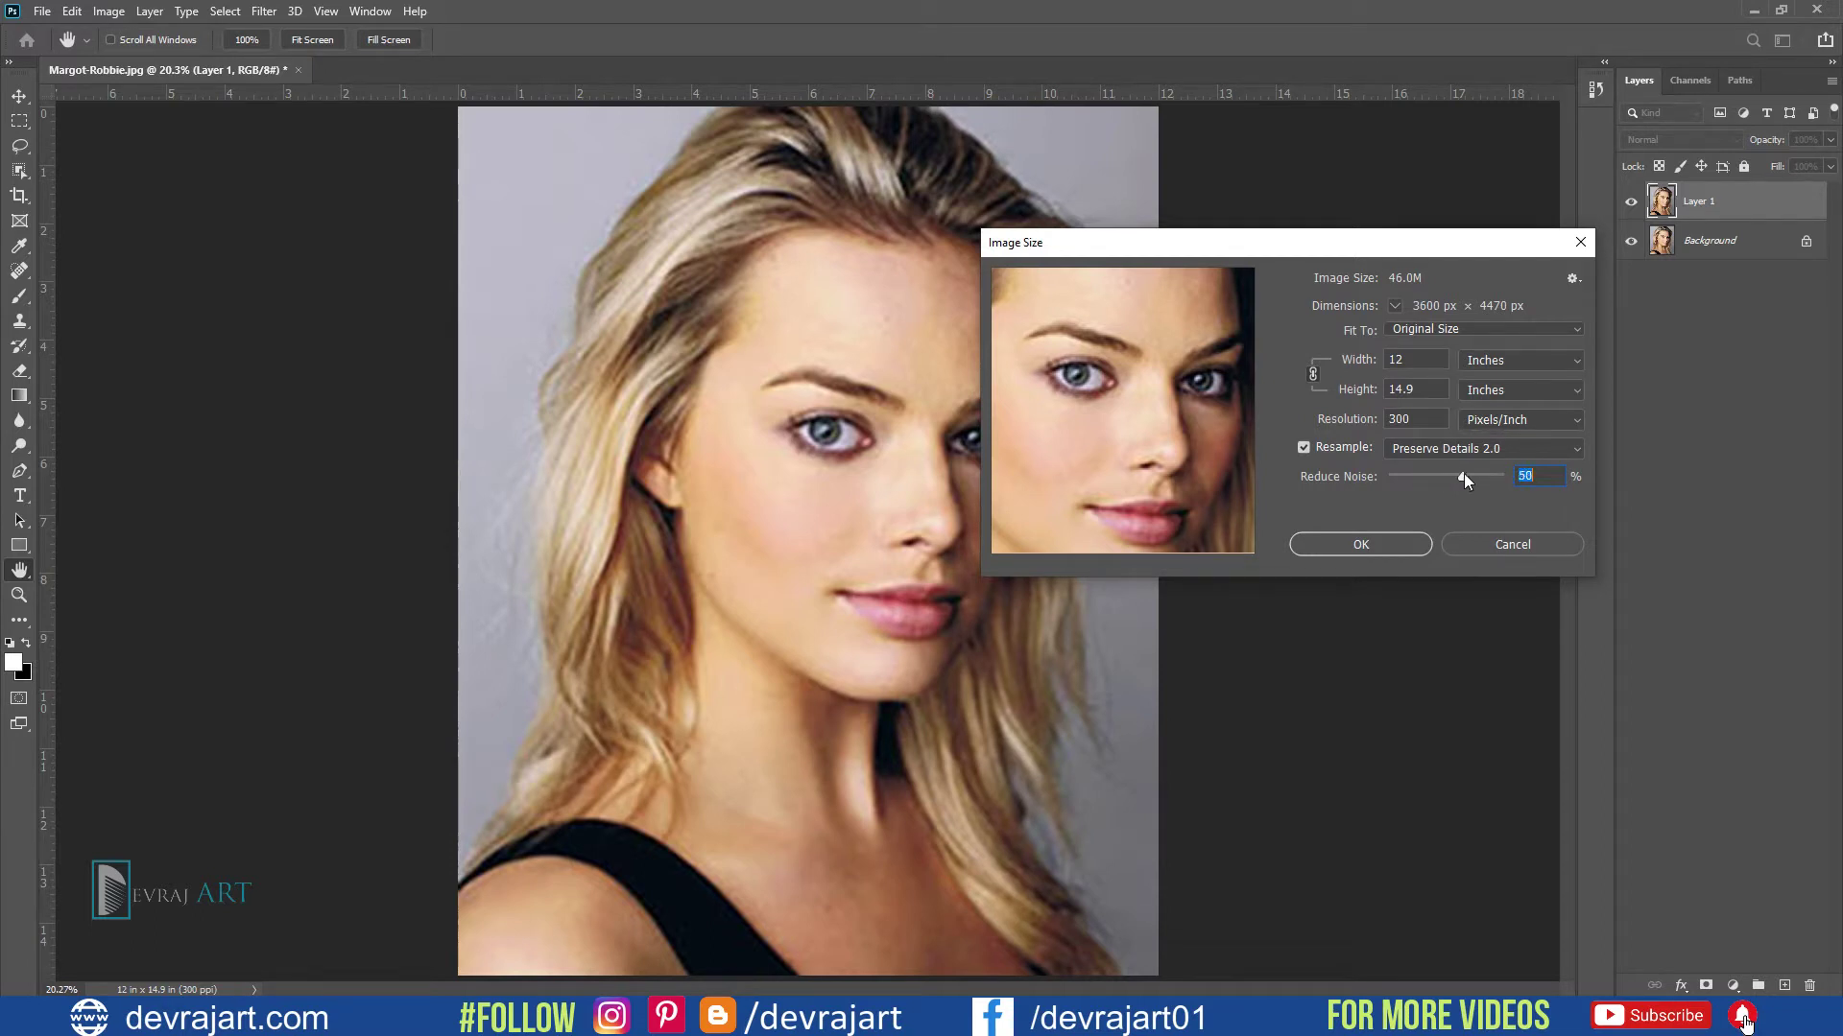
{"action": "left_click", "coordinate": [1382, 544]}
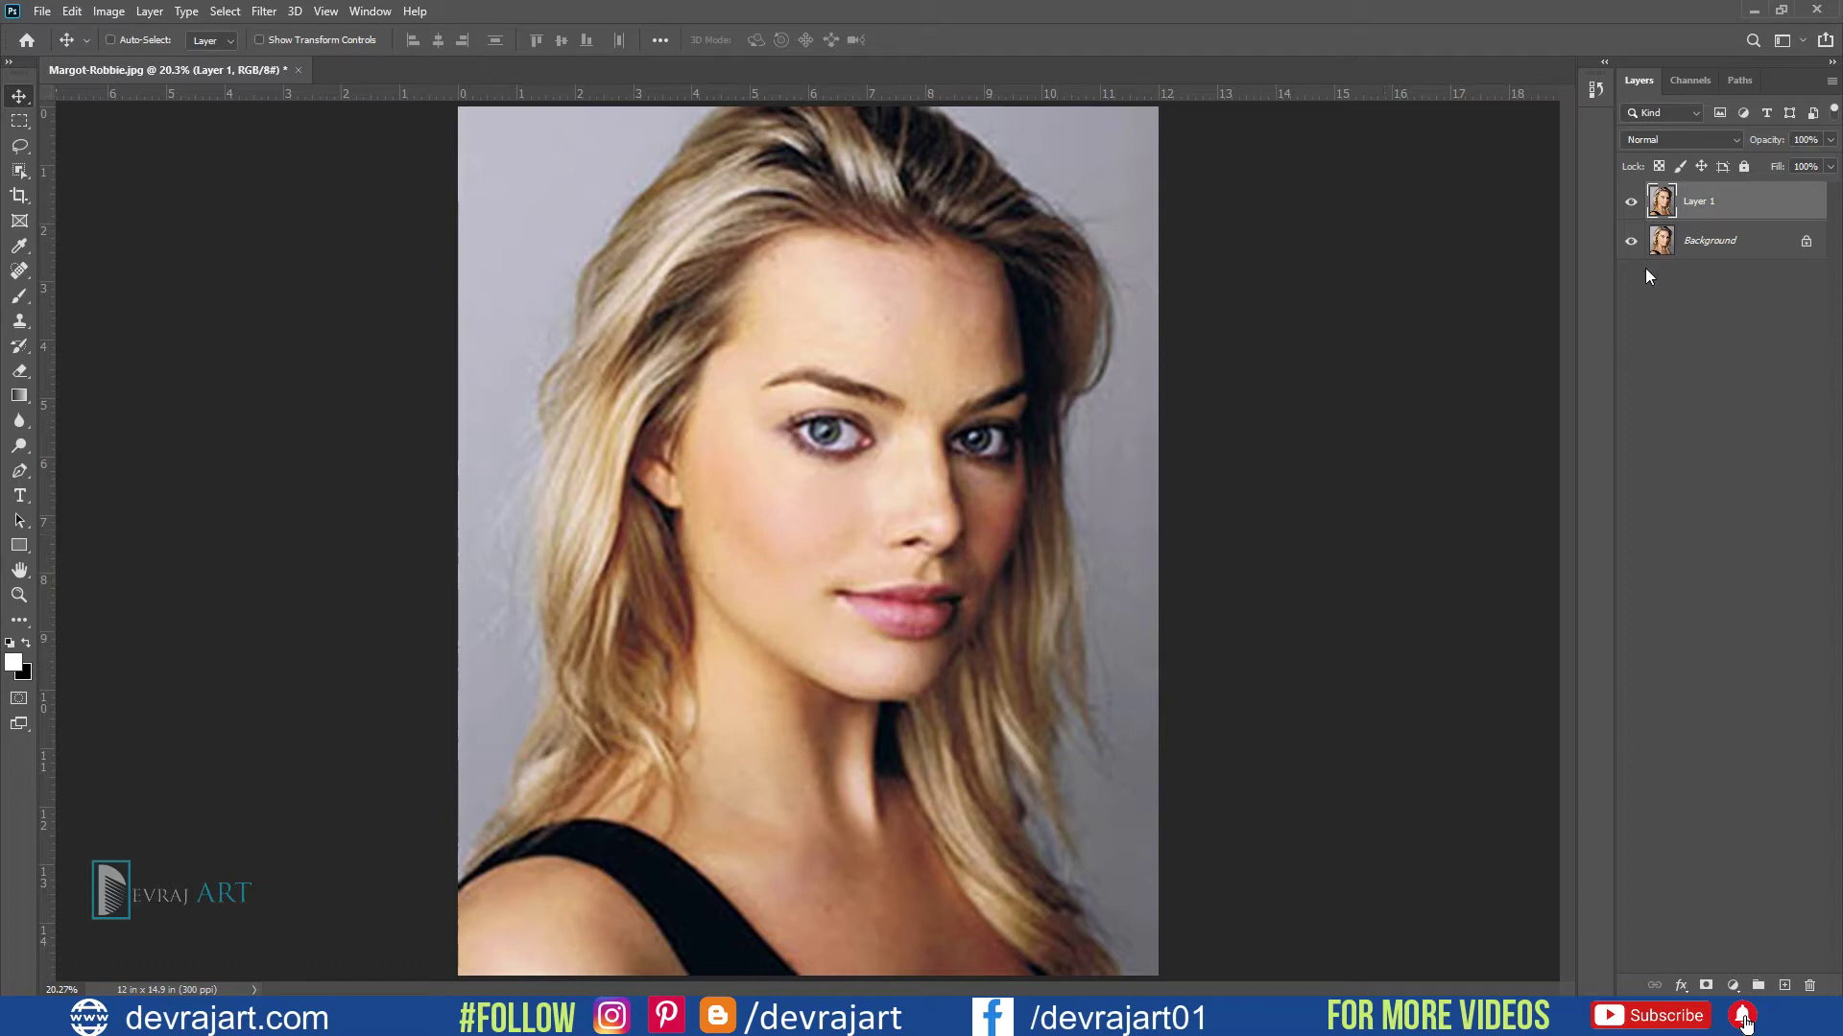
{"action": "left_click", "coordinate": [1632, 202]}
{"action": "left_click", "coordinate": [1631, 203]}
Step: Start the Reduce Noise filter on Layer 1 with Reduce Color Noise at 80% and Sharpen Details at 0%
{"action": "left_click", "coordinate": [264, 11]}
{"action": "mouse_move", "coordinate": [317, 282]}
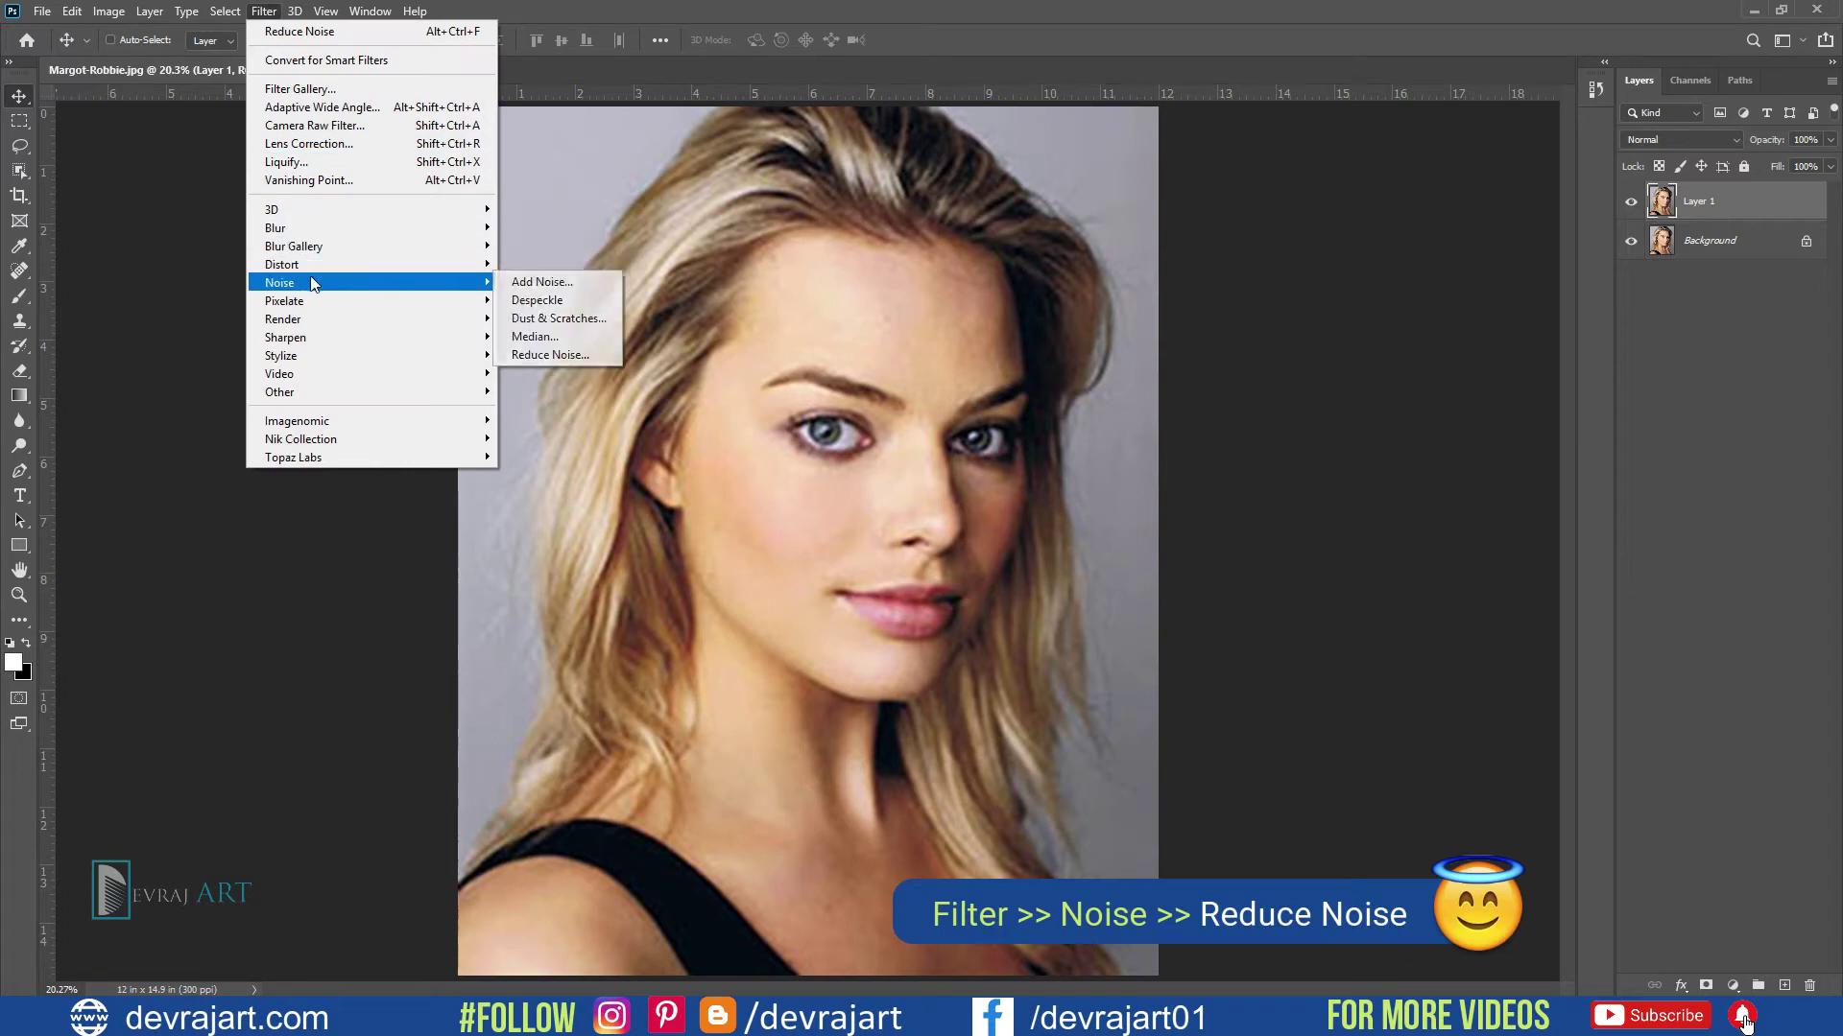
{"action": "left_click", "coordinate": [587, 354]}
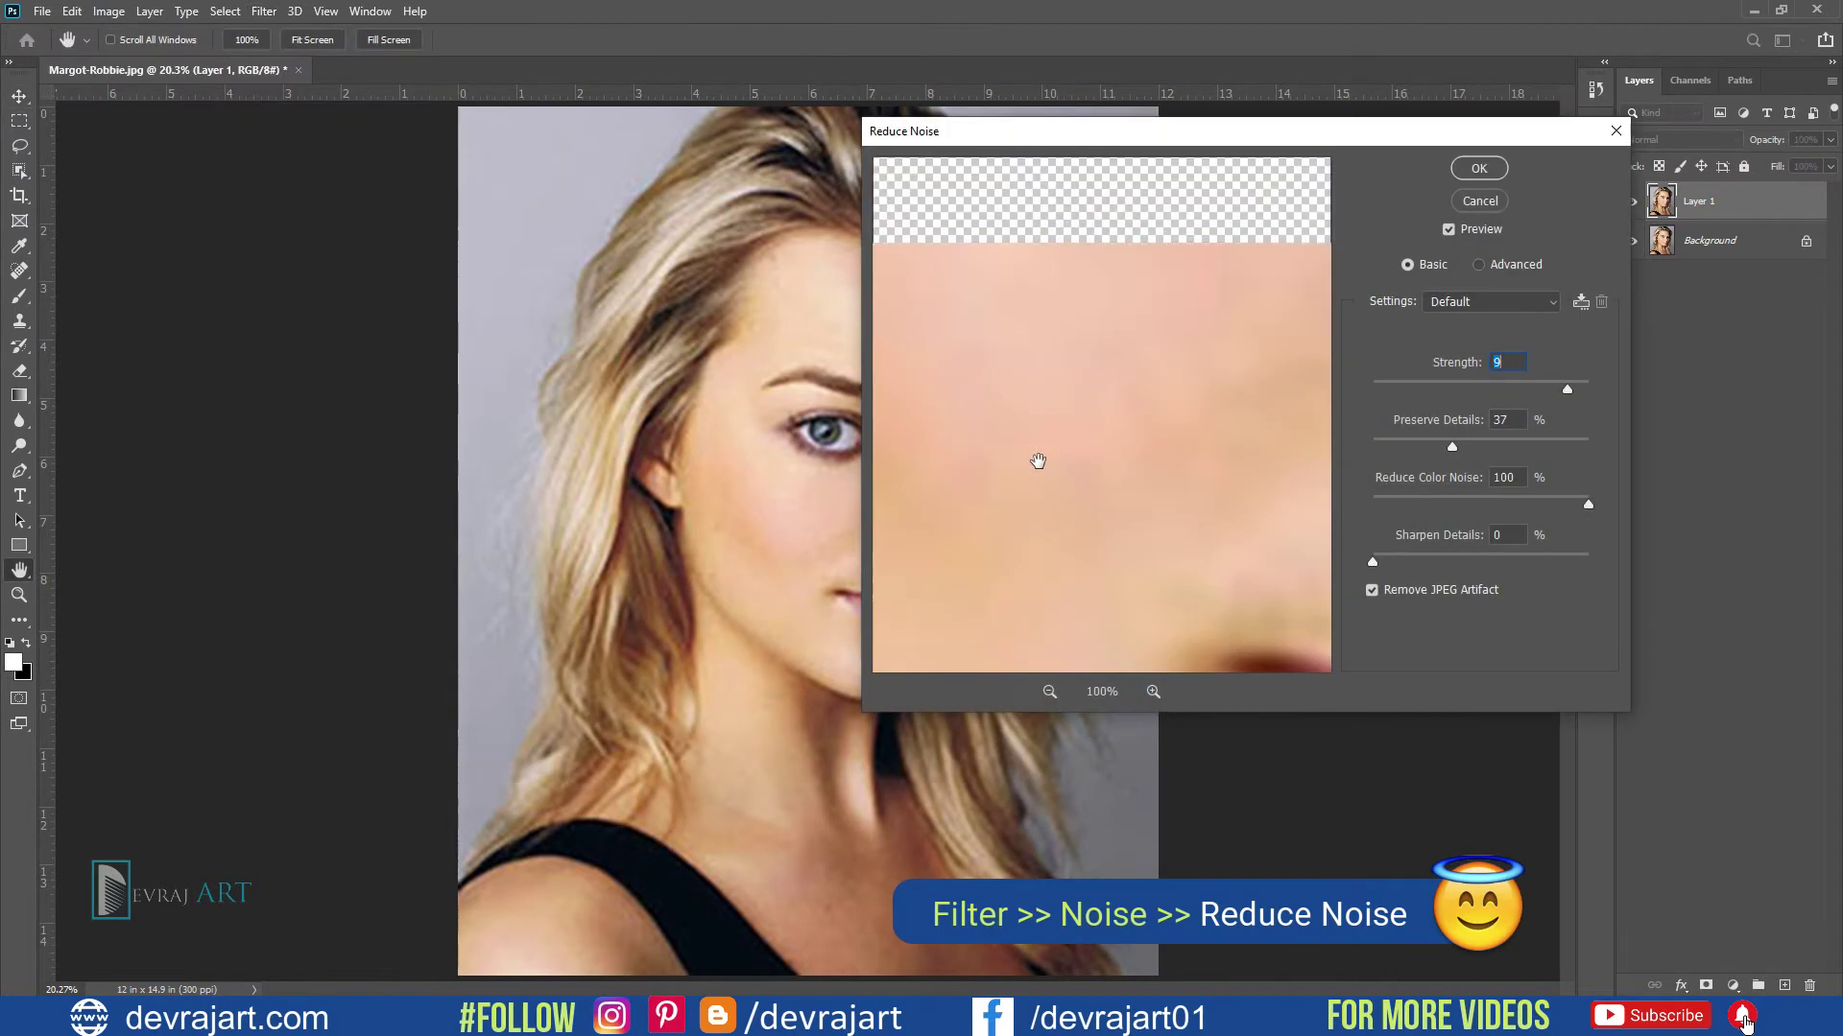
{"action": "left_click", "coordinate": [1050, 691]}
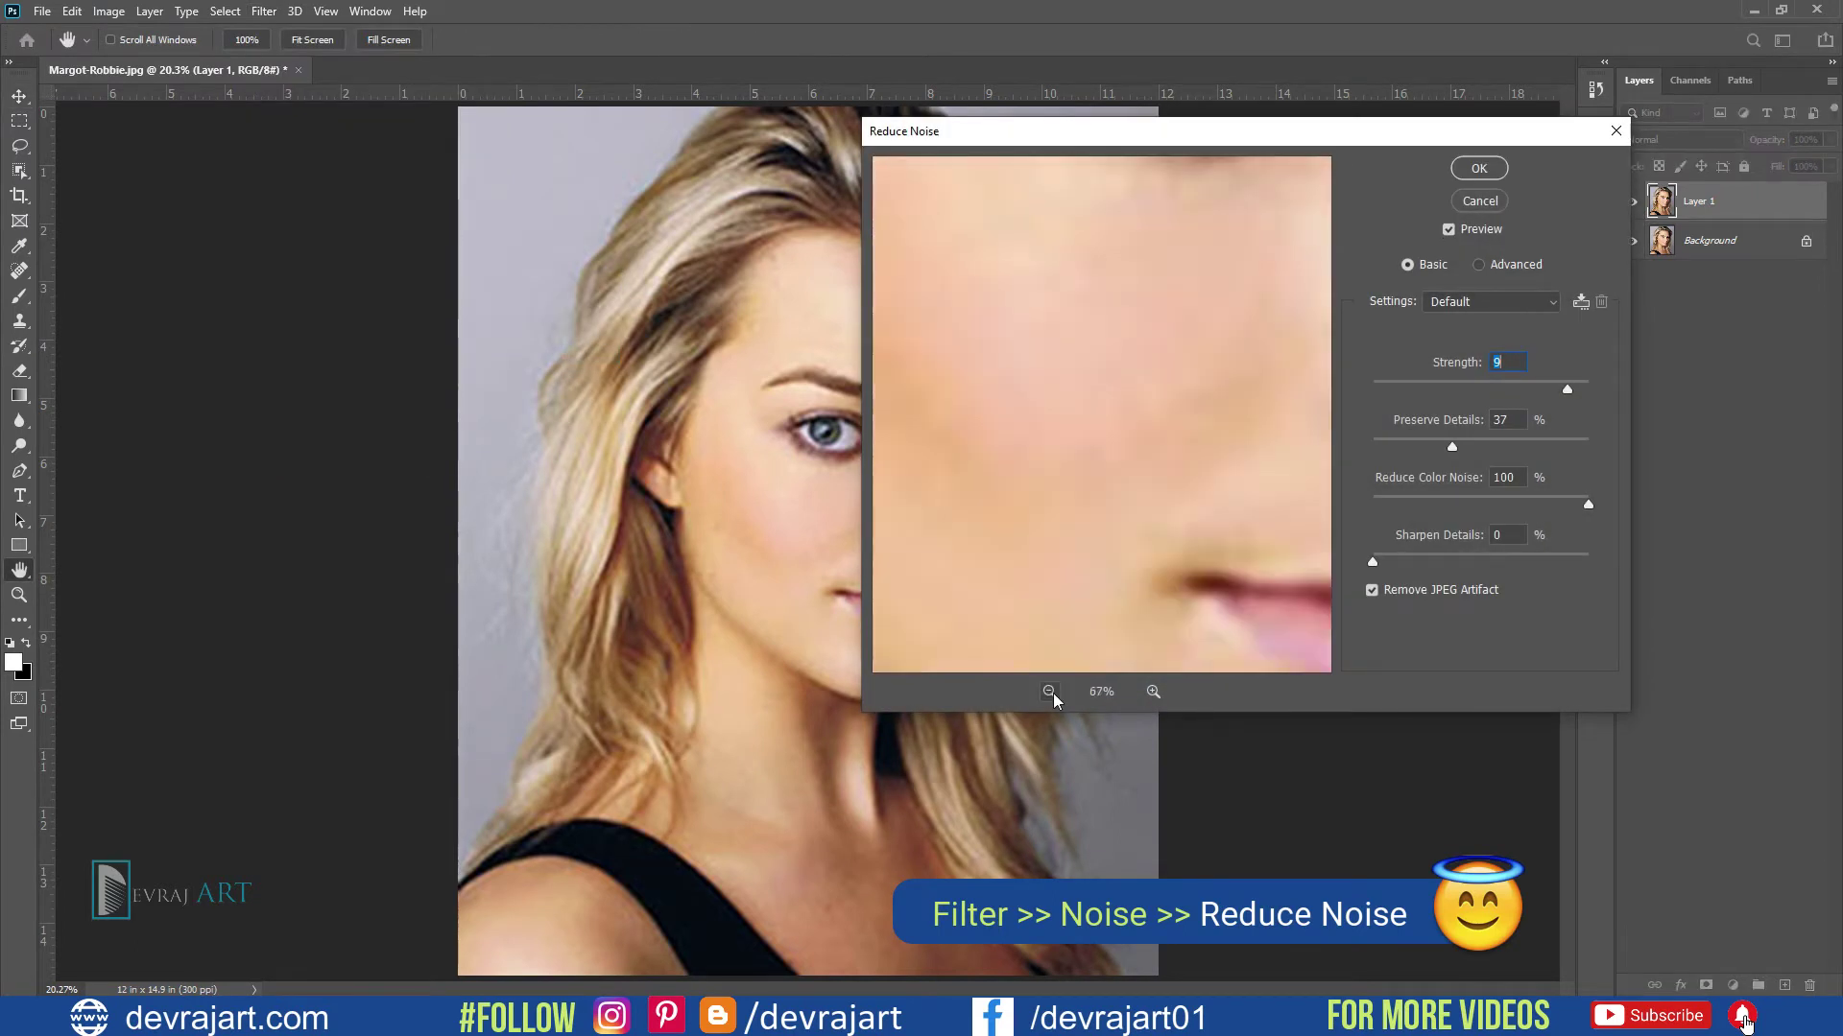
{"action": "left_click", "coordinate": [1050, 691]}
{"action": "left_click", "coordinate": [1050, 691]}
{"action": "left_click", "coordinate": [1050, 691]}
{"action": "left_click_drag", "start_coordinate": [1104, 506], "coordinate": [1109, 447]}
{"action": "left_click_drag", "start_coordinate": [1022, 133], "coordinate": [1184, 143]}
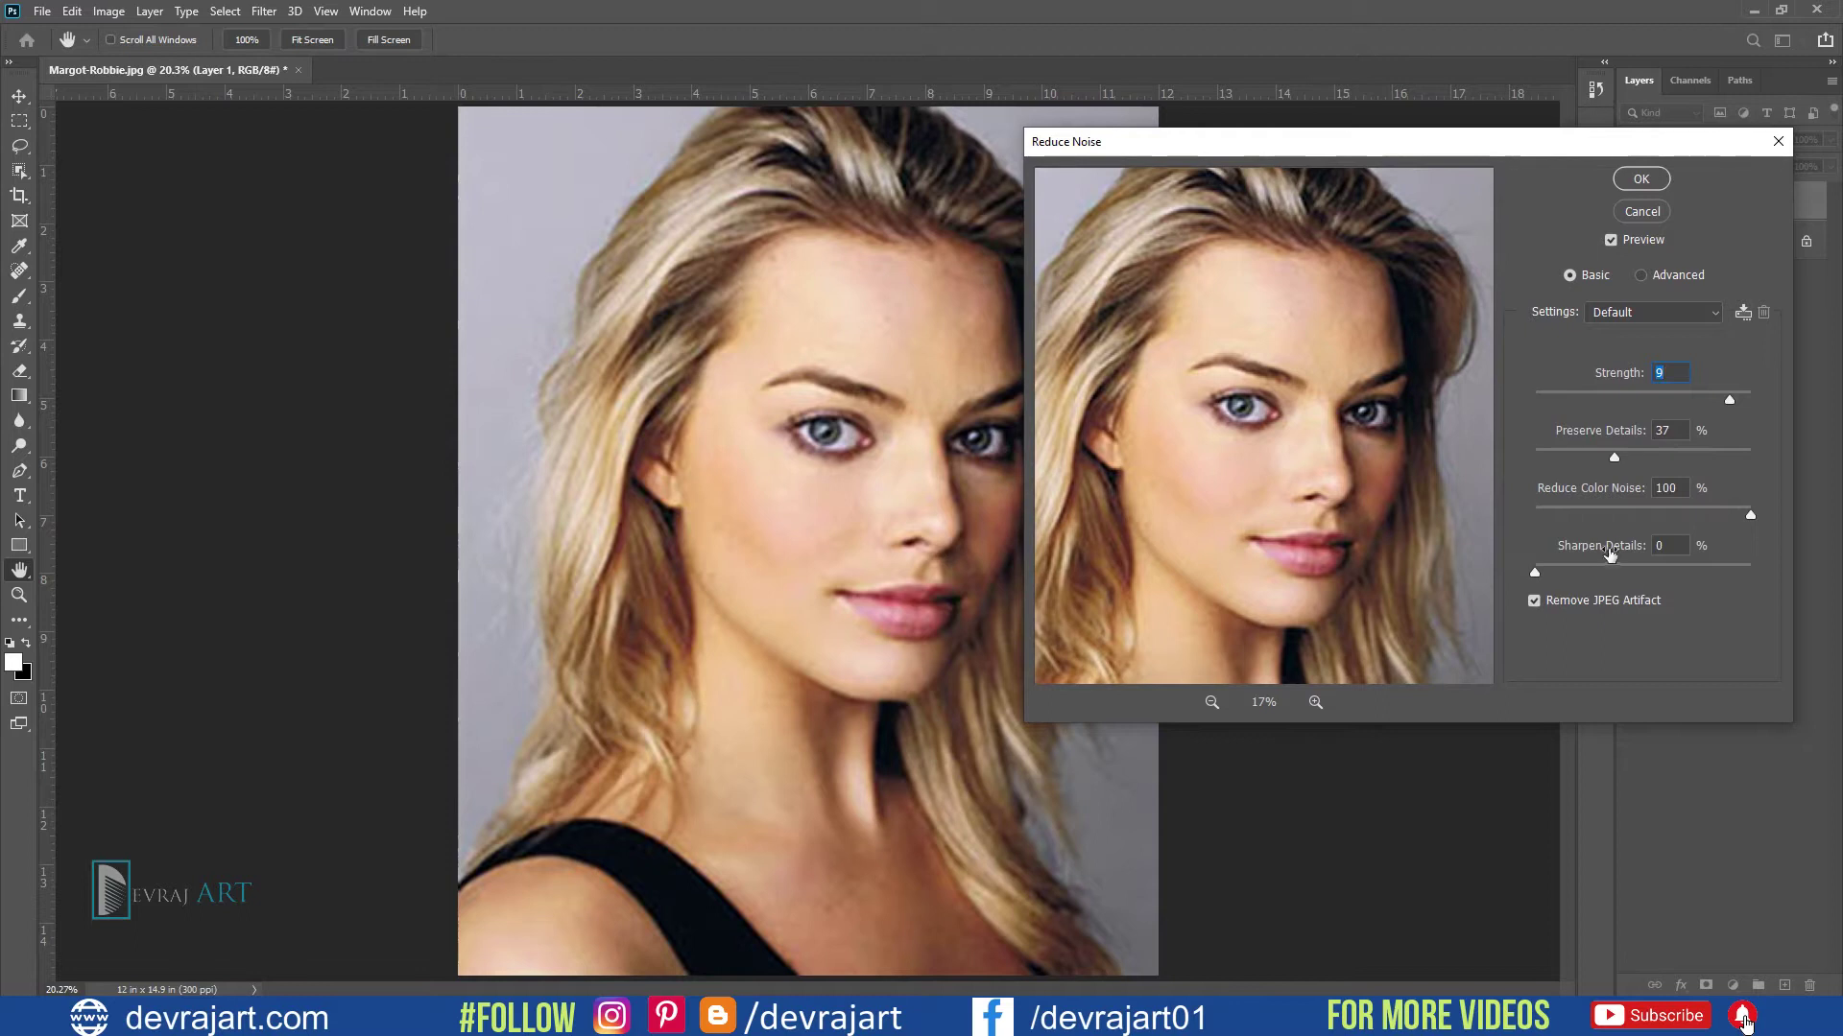
{"action": "left_click_drag", "start_coordinate": [1751, 515], "coordinate": [1708, 514]}
{"action": "left_click_drag", "start_coordinate": [1534, 572], "coordinate": [1613, 573]}
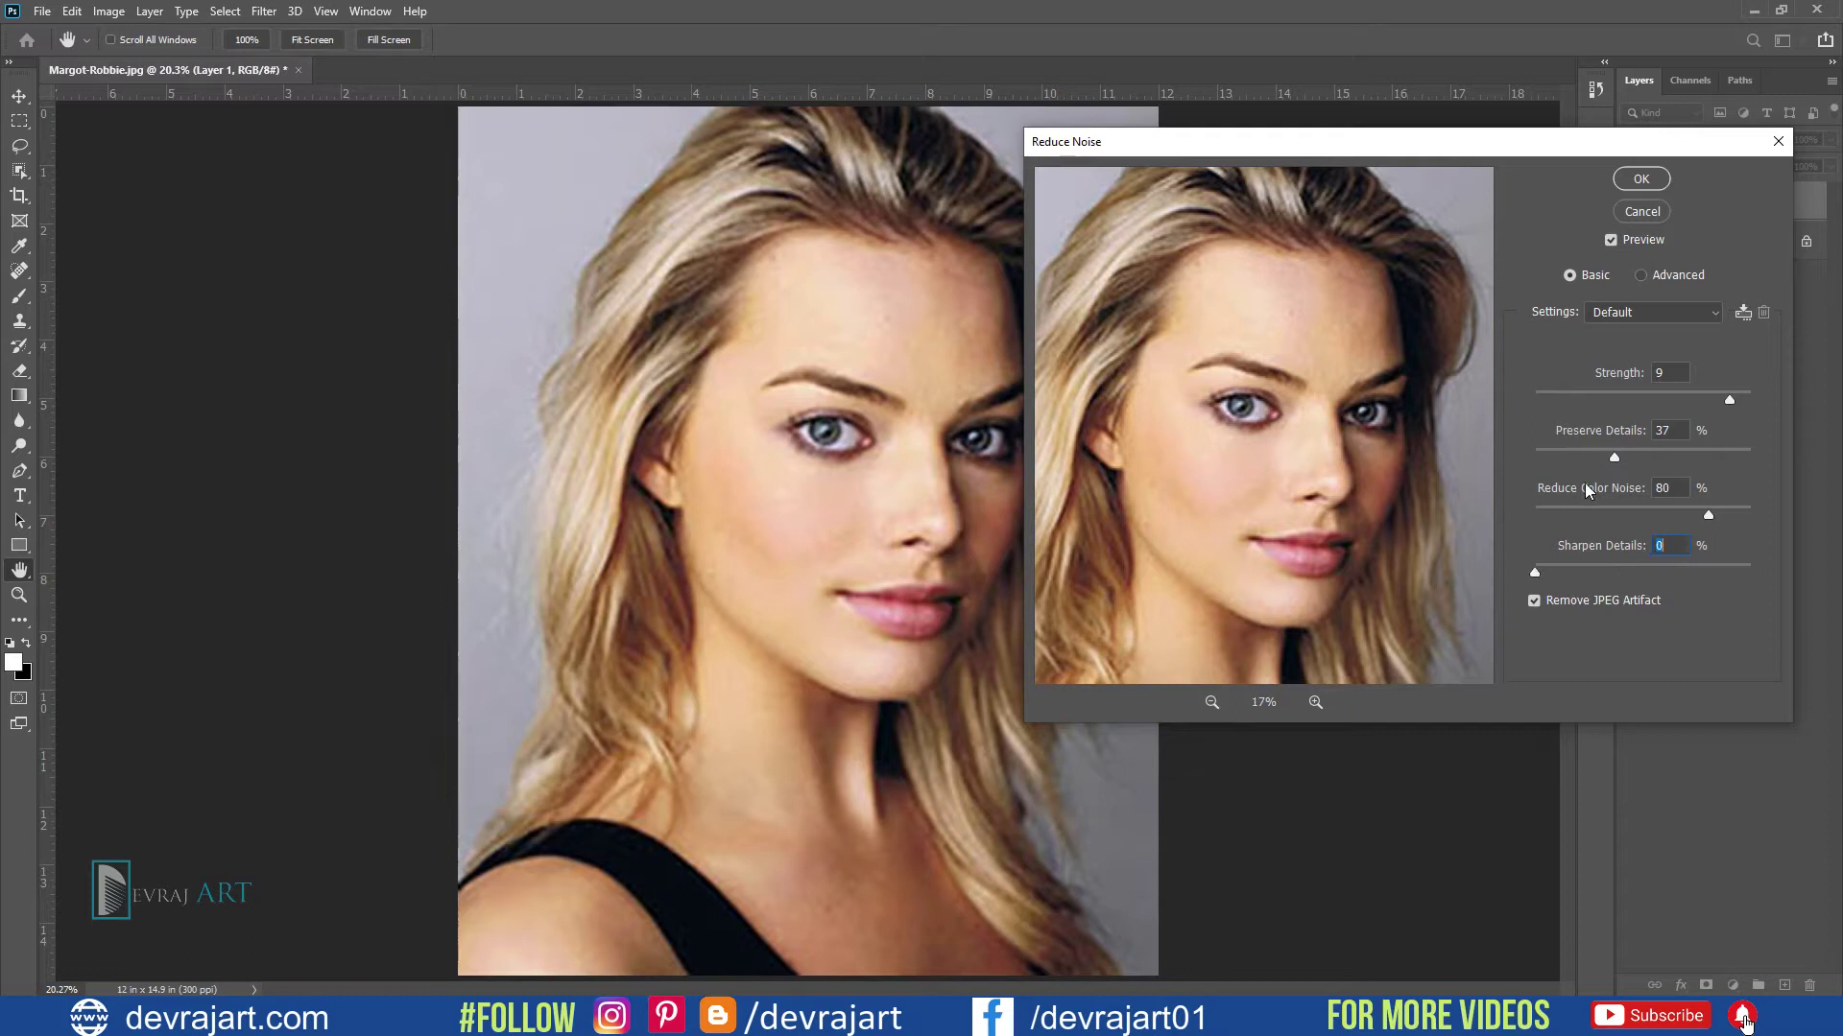
Step: Lower Preserve Details, raise Strength to its maximum, and apply the Reduce Noise filter
{"action": "left_click_drag", "start_coordinate": [1613, 456], "coordinate": [1562, 458]}
{"action": "left_click_drag", "start_coordinate": [1730, 399], "coordinate": [1762, 401]}
{"action": "left_click", "coordinate": [1640, 180]}
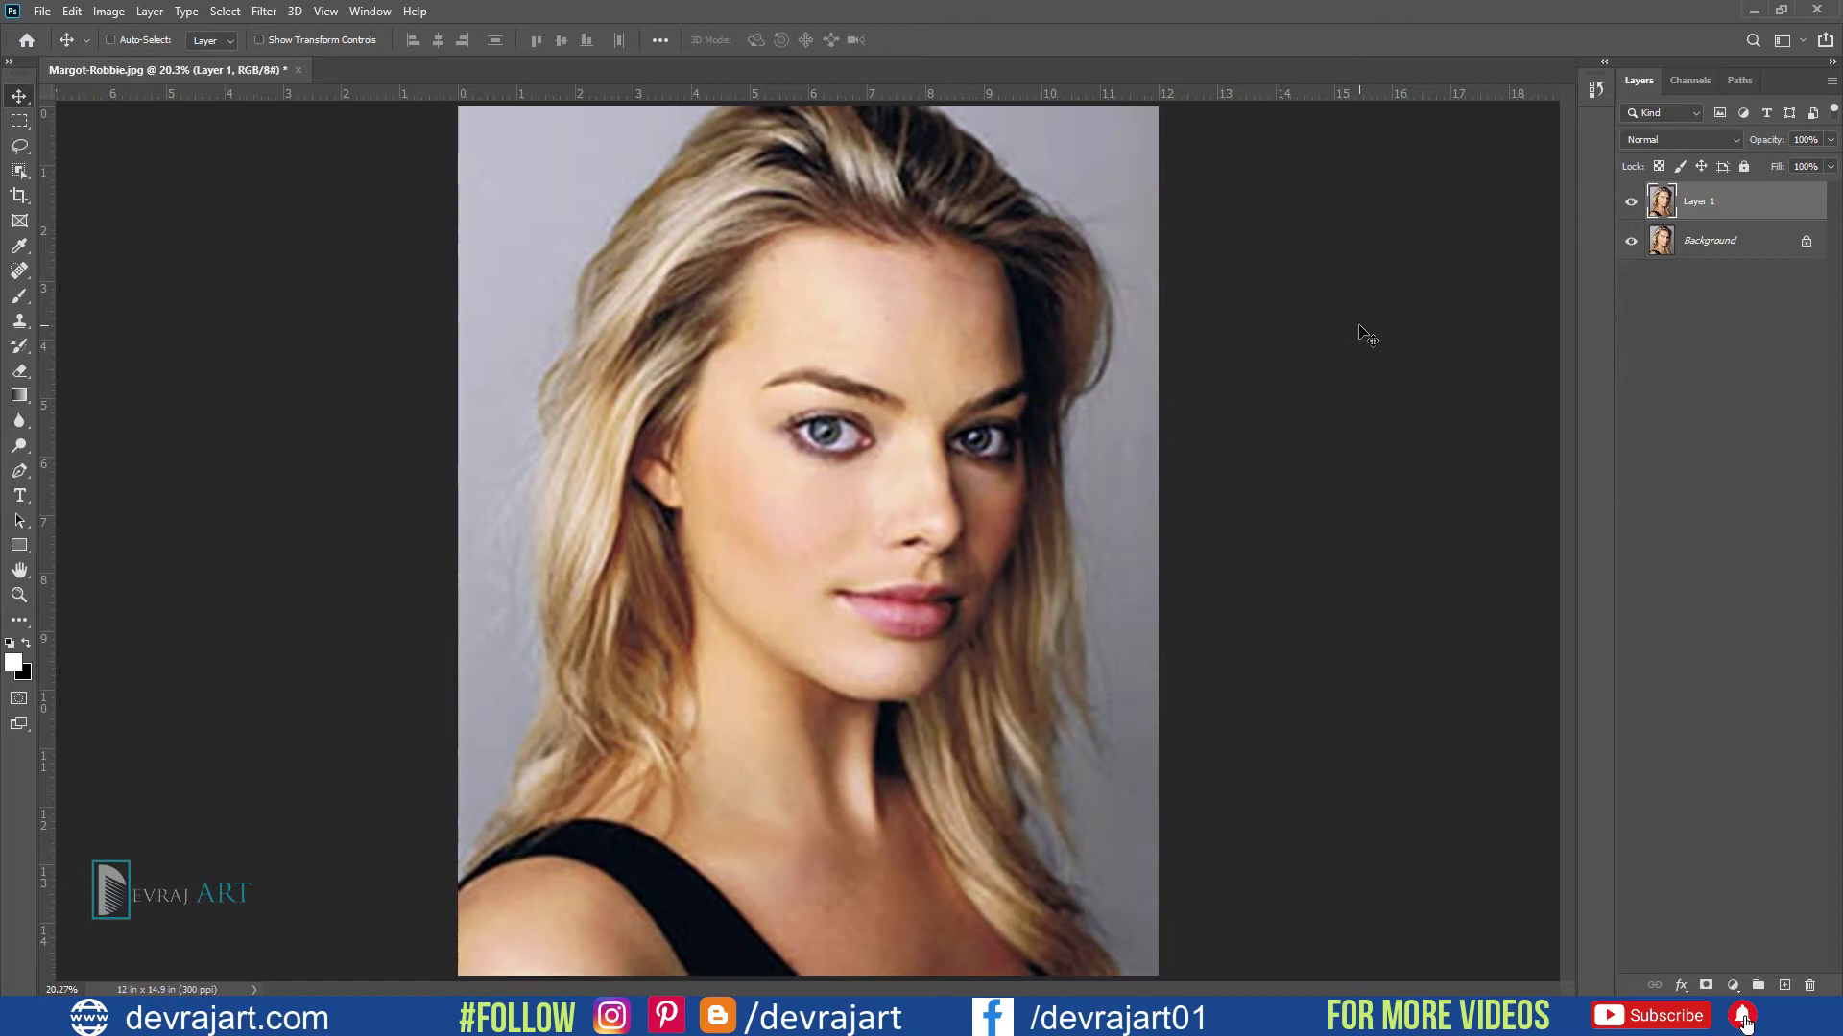
Step: In the Camera Raw Filter's detail settings for Layer 1, set Noise Reduction to maximum and raise Color Noise Reduction and Sharpening to nearly halfway
{"action": "key", "text": "ctrl+minus"}
{"action": "left_click", "coordinate": [264, 11]}
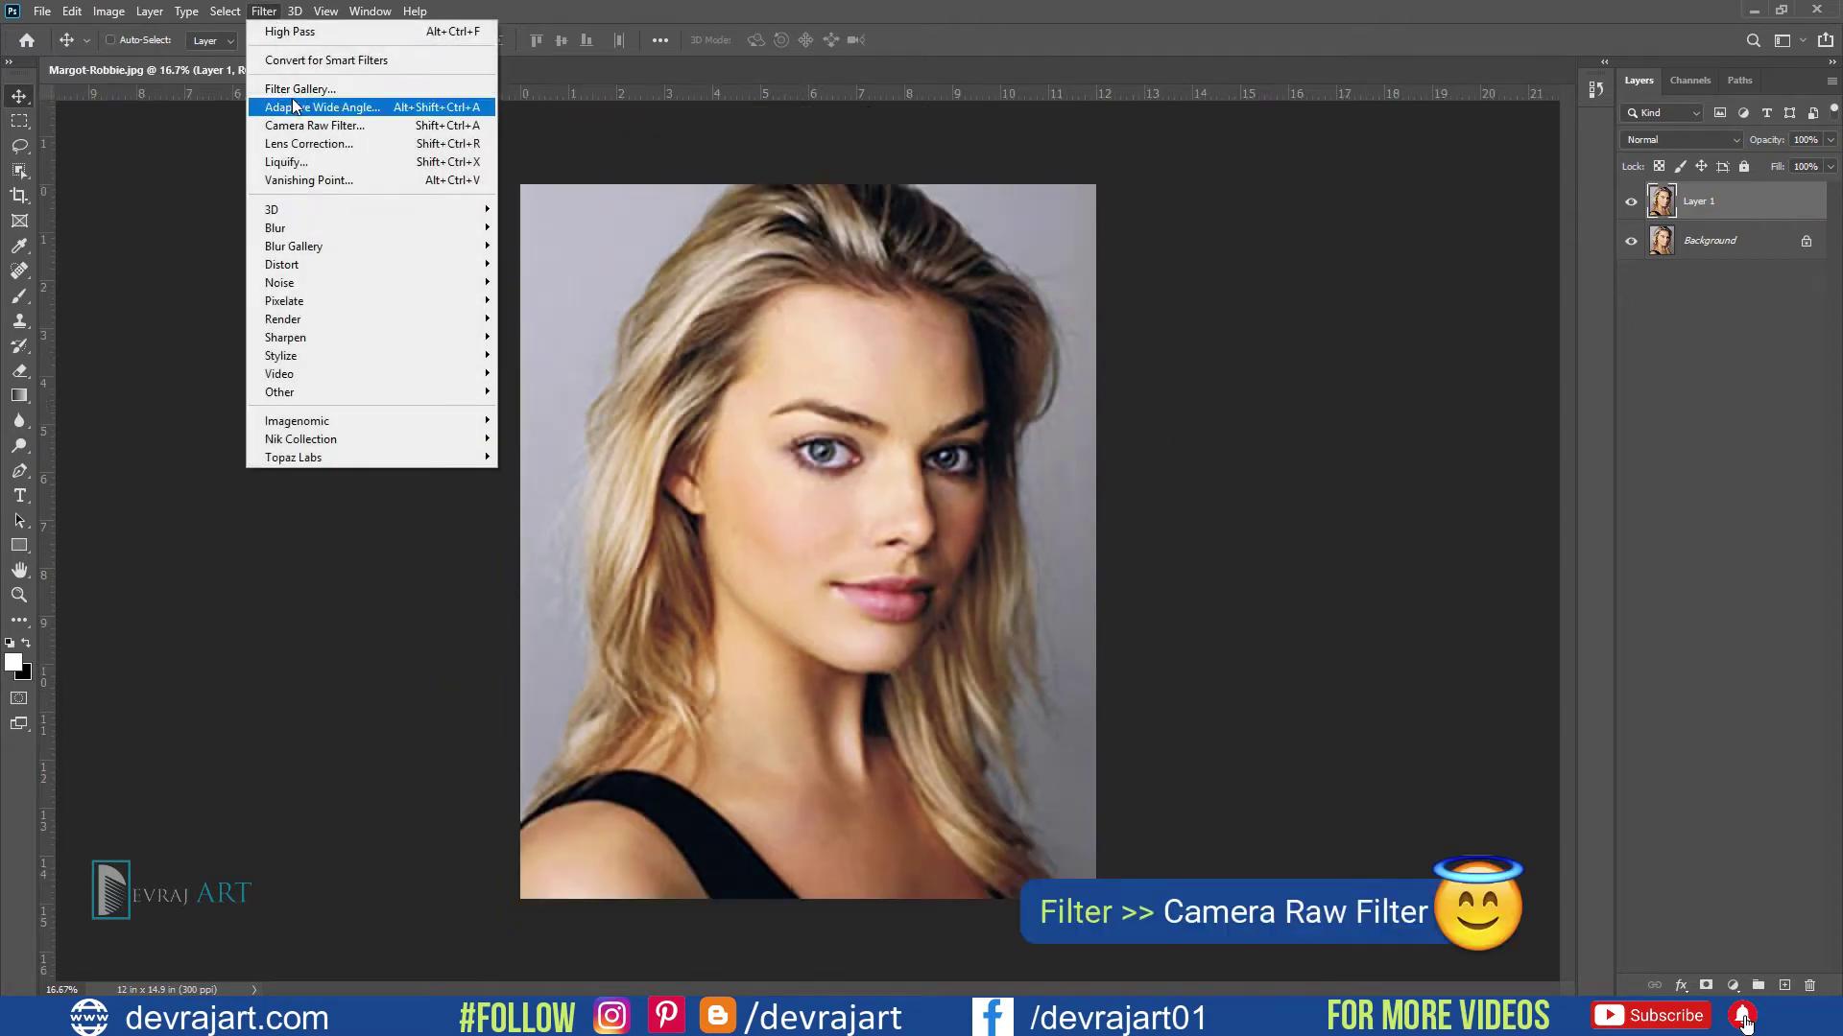
{"action": "left_click", "coordinate": [307, 128]}
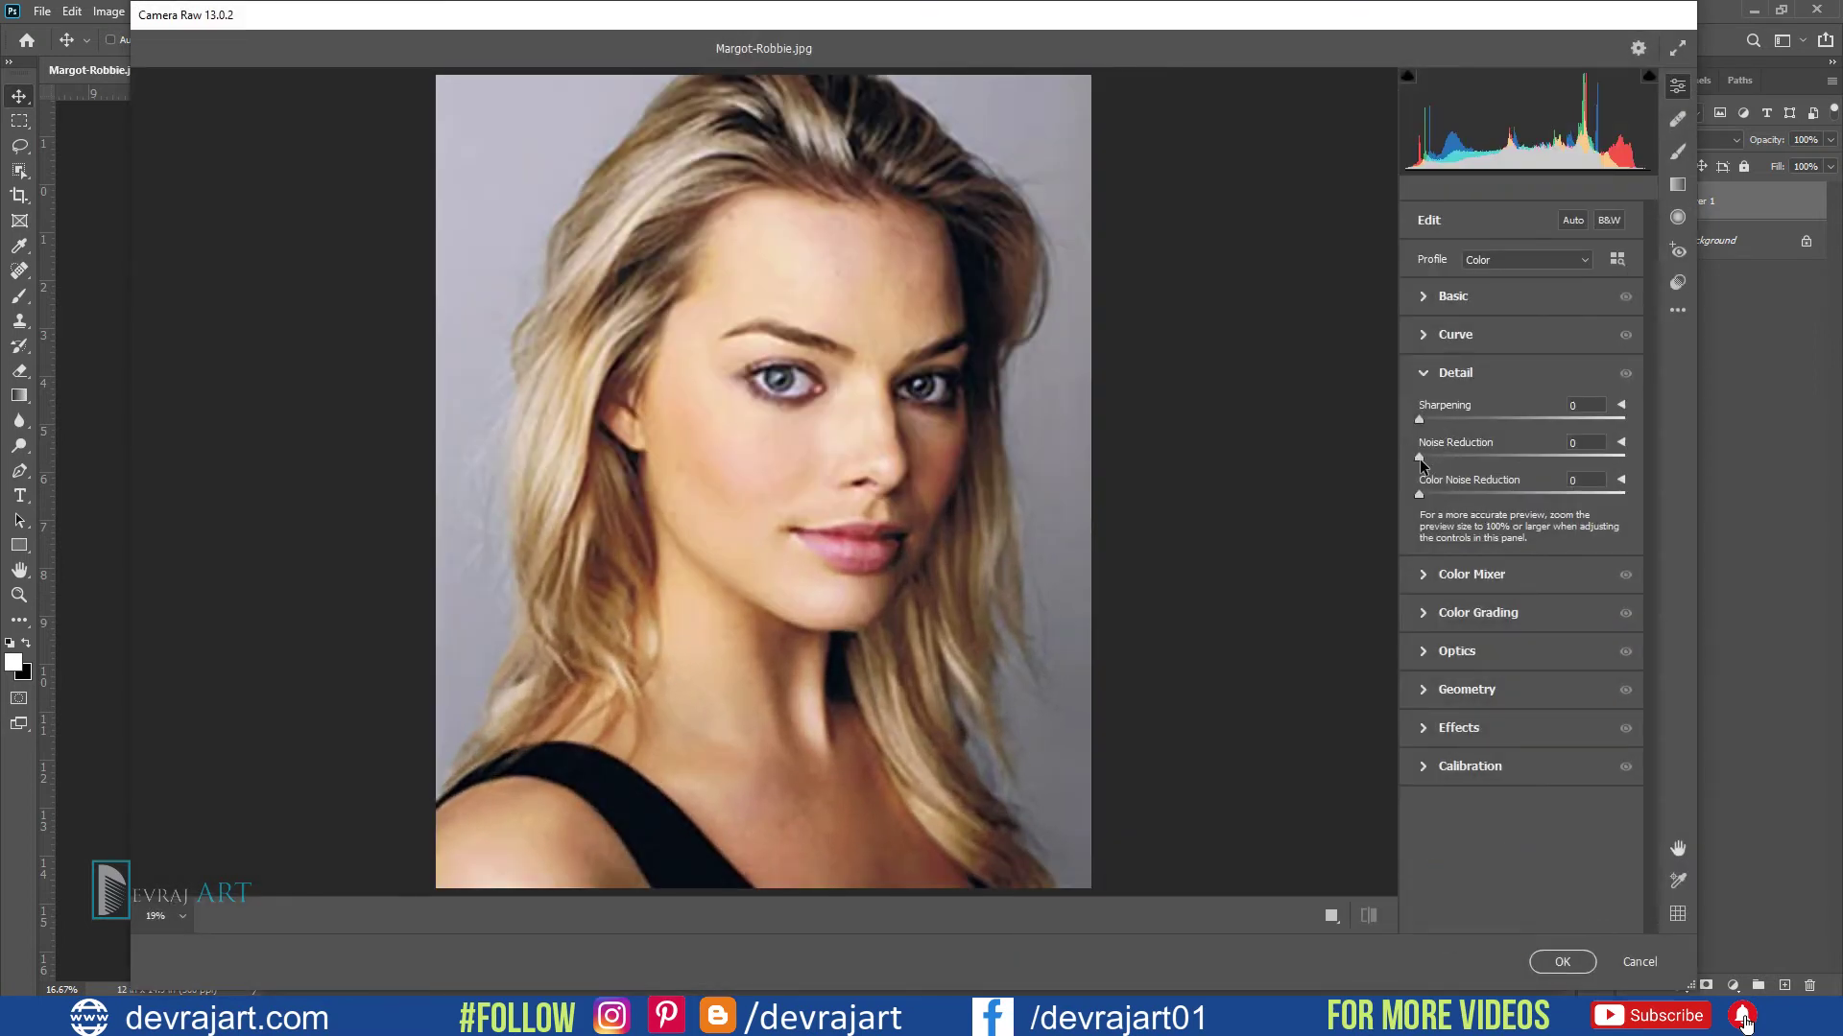
{"action": "left_click_drag", "start_coordinate": [1421, 465], "coordinate": [1647, 475]}
{"action": "left_click_drag", "start_coordinate": [1421, 495], "coordinate": [1503, 492]}
{"action": "left_click_drag", "start_coordinate": [1418, 420], "coordinate": [1511, 420]}
Step: Set Clarity to about +24, apply the Camera Raw Filter, and compare Layer 1 with the Background
{"action": "left_click", "coordinate": [1425, 298]}
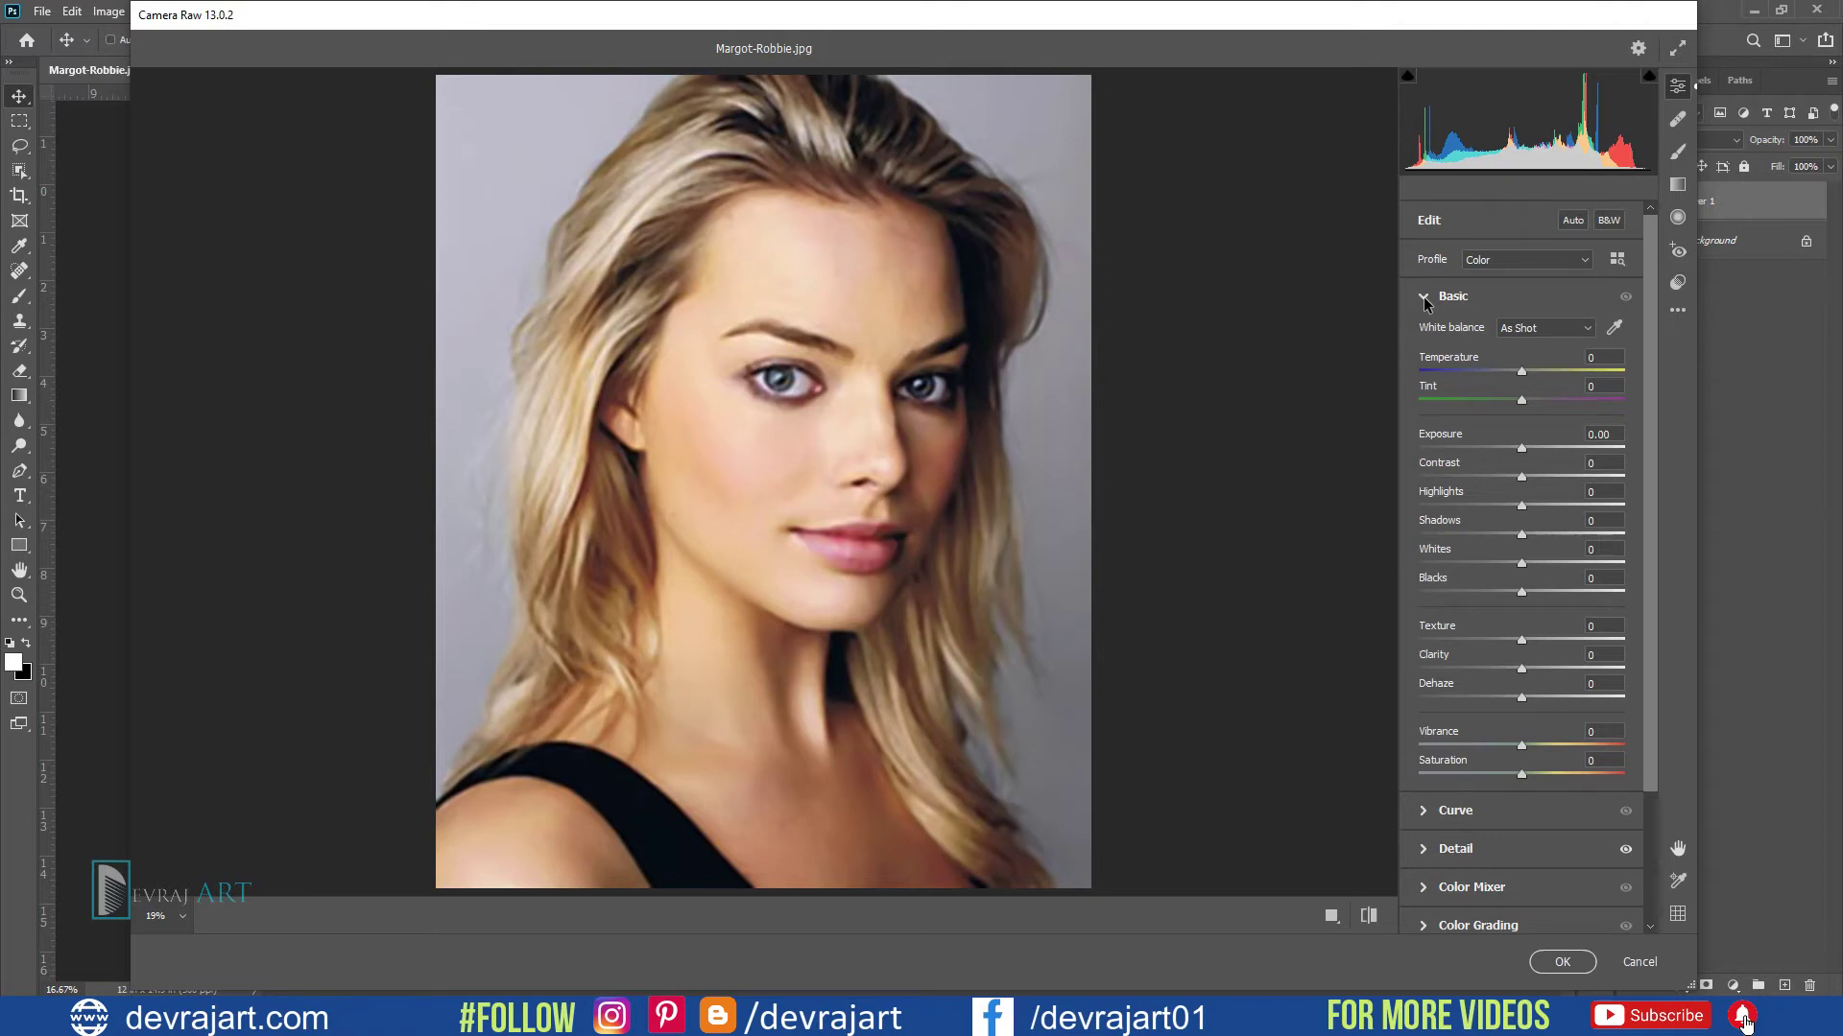
{"action": "left_click", "coordinate": [1524, 671]}
{"action": "left_click_drag", "start_coordinate": [1525, 672], "coordinate": [1559, 670]}
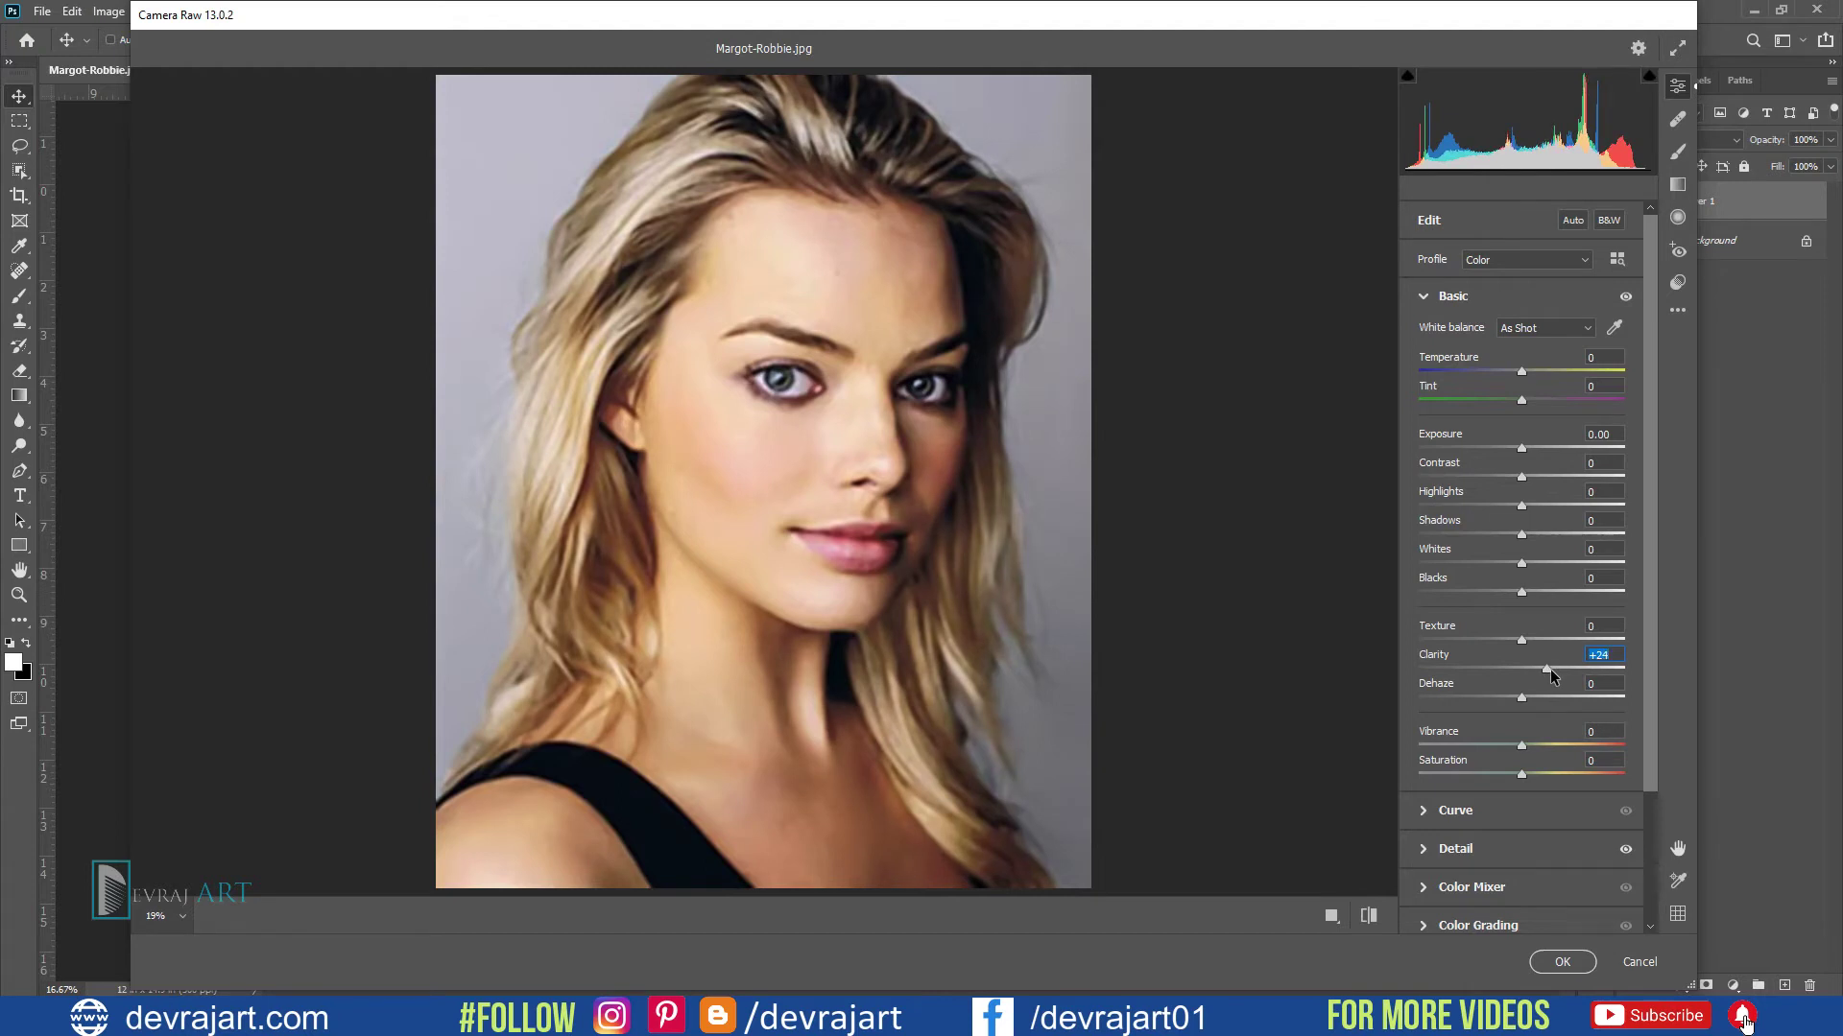
{"action": "left_click", "coordinate": [1584, 967]}
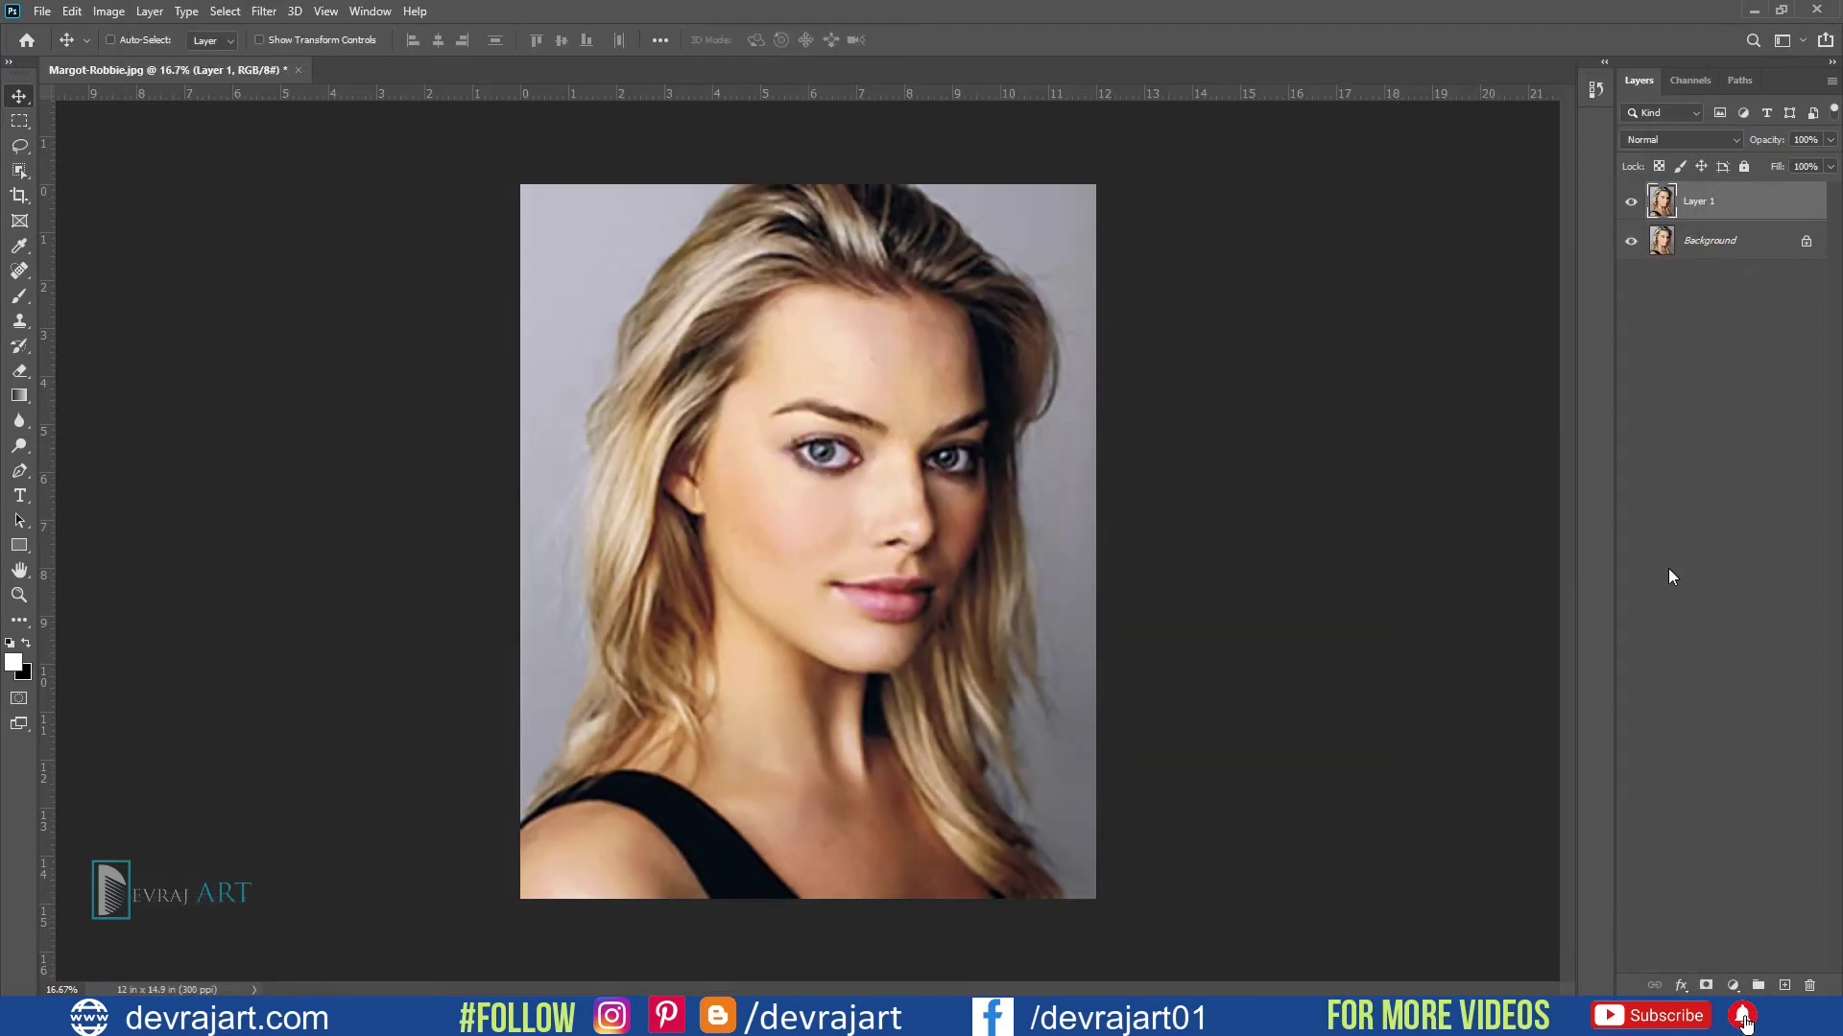
{"action": "left_click", "coordinate": [1632, 204]}
{"action": "left_click", "coordinate": [1632, 206]}
{"action": "left_click", "coordinate": [1632, 205]}
{"action": "left_click", "coordinate": [1631, 203]}
Step: Duplicate Layer 1 and apply a High Pass filter with a 5.0-pixel radius to the copy
{"action": "key", "text": "ctrl+j"}
{"action": "left_click", "coordinate": [264, 11]}
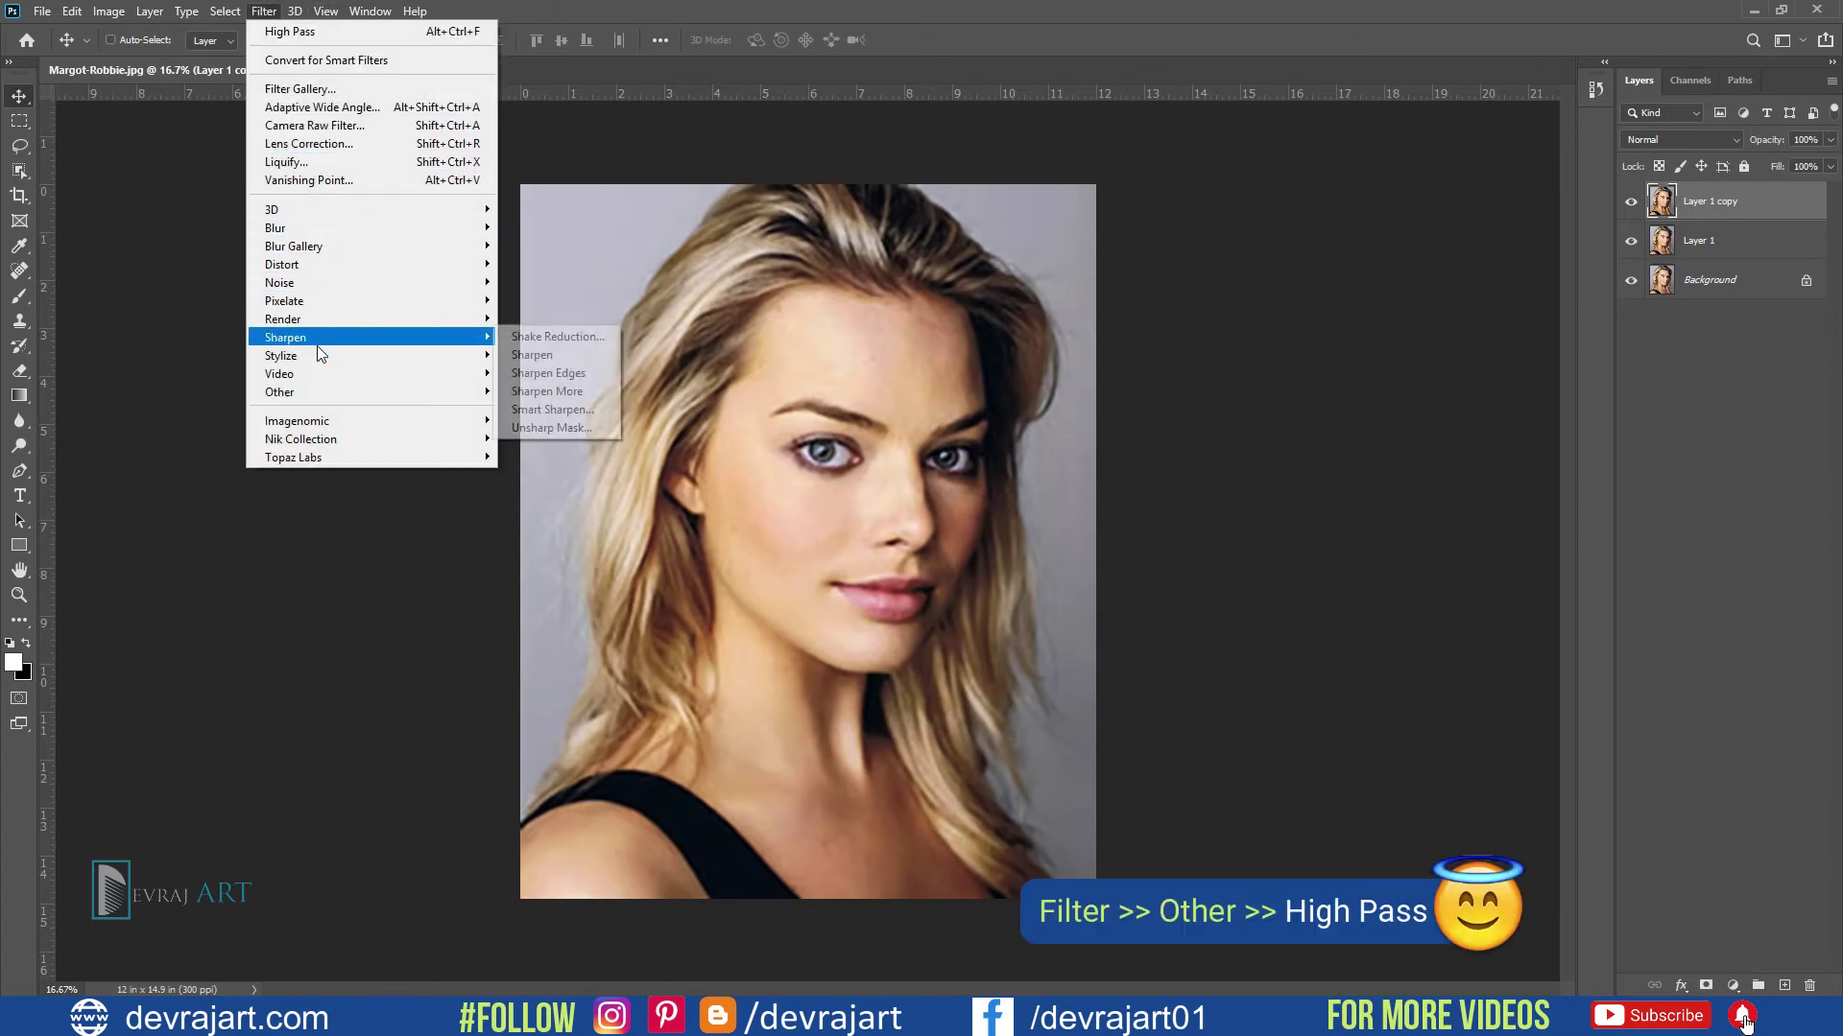
{"action": "mouse_move", "coordinate": [325, 388]}
{"action": "left_click", "coordinate": [556, 411]}
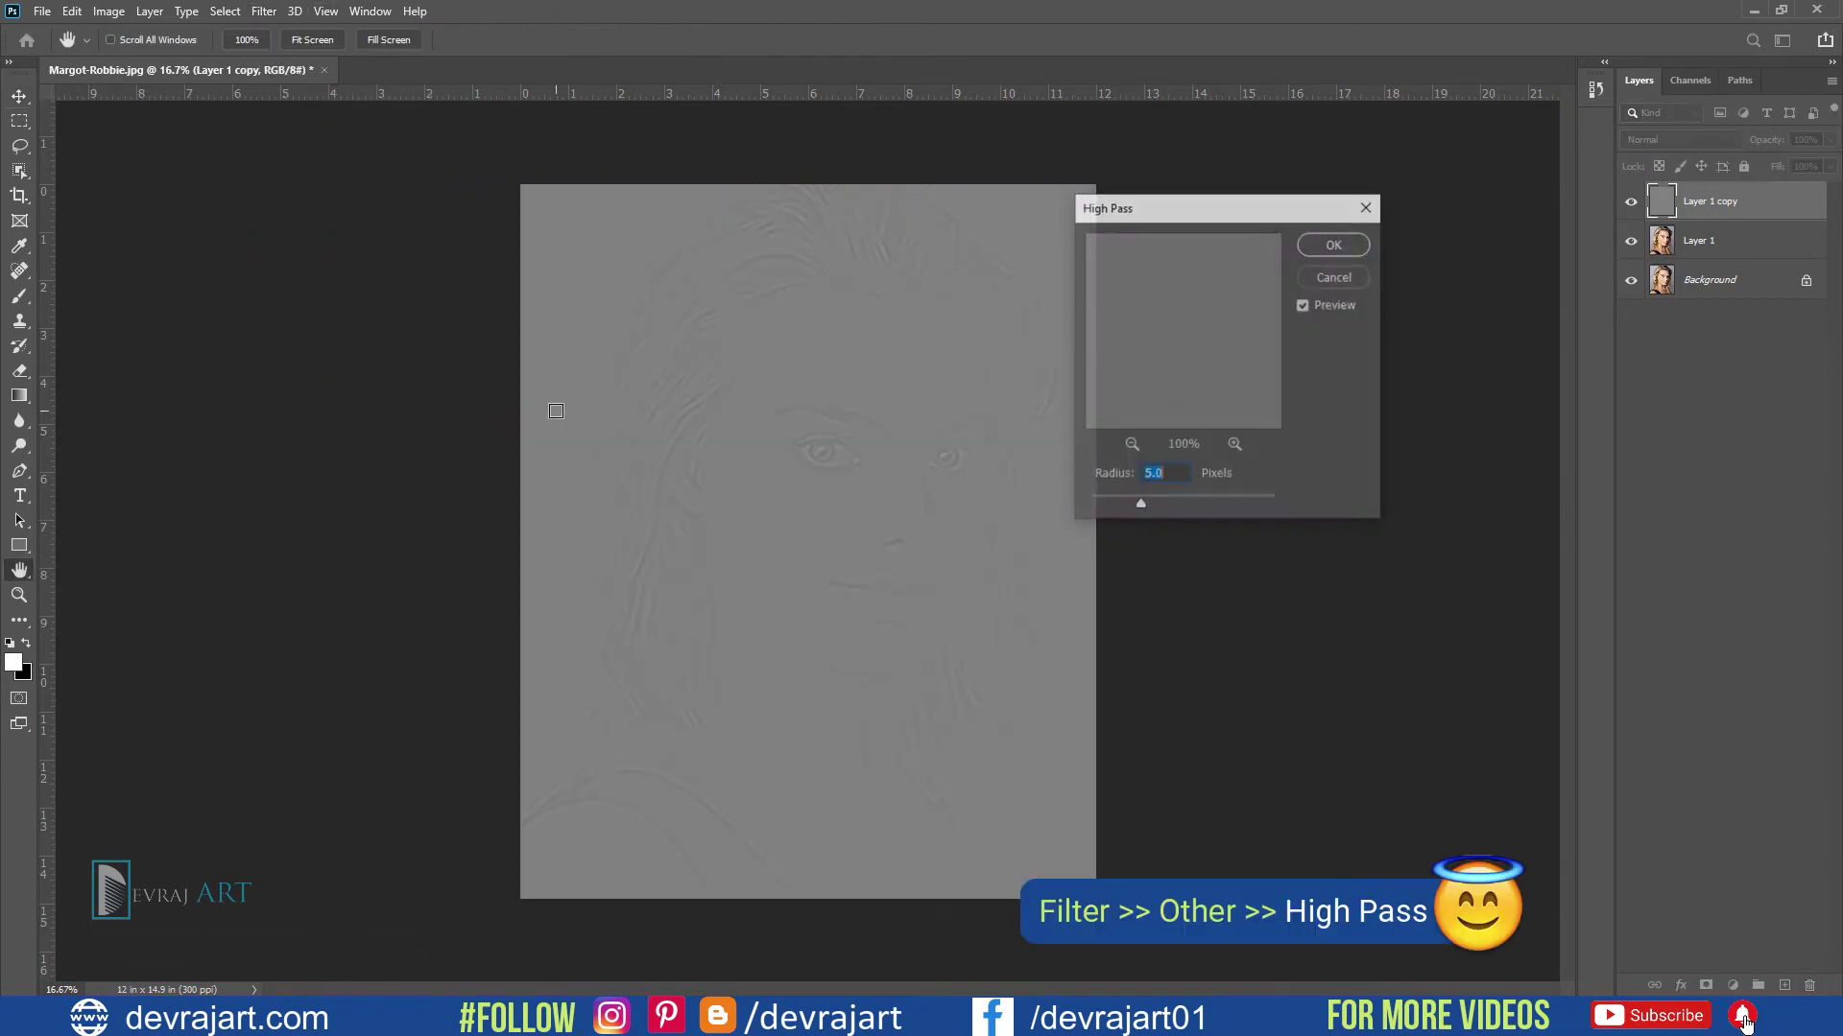
{"action": "left_click", "coordinate": [1339, 245]}
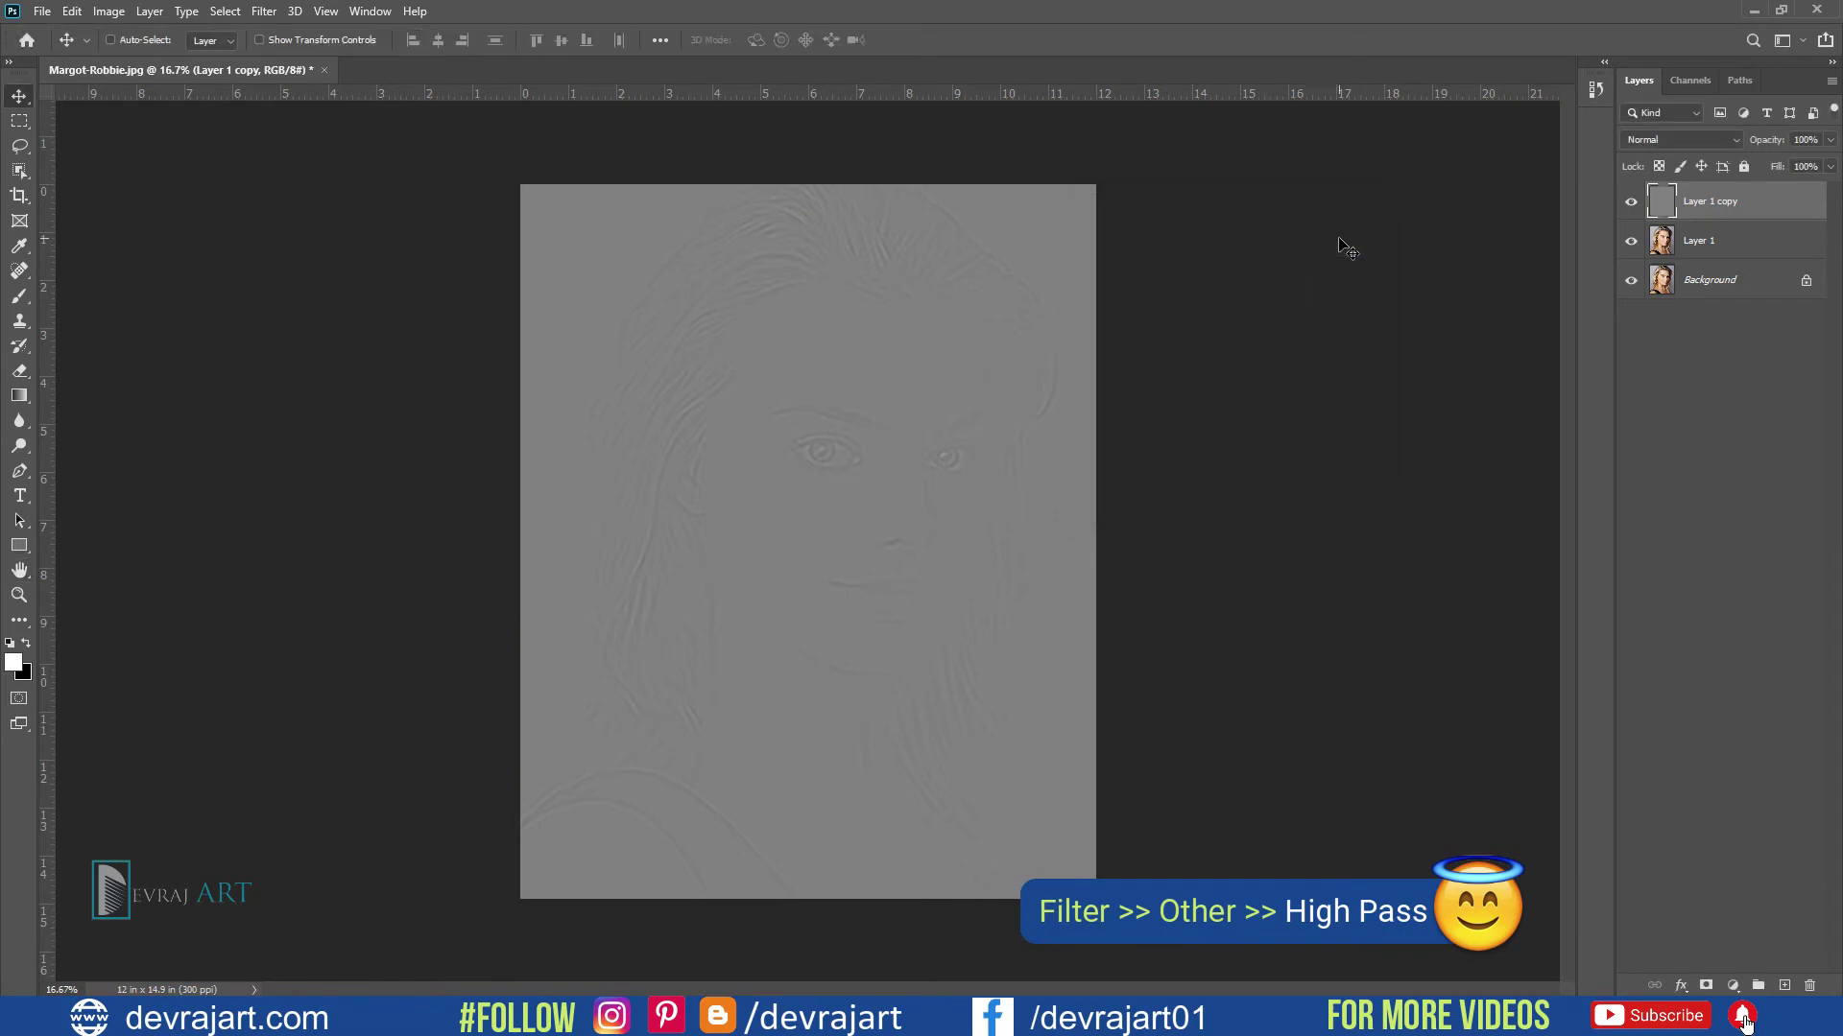
Step: Set the blending mode of the High Pass layer, Layer 1 copy, to Pin Light
{"action": "left_click", "coordinate": [1653, 139]}
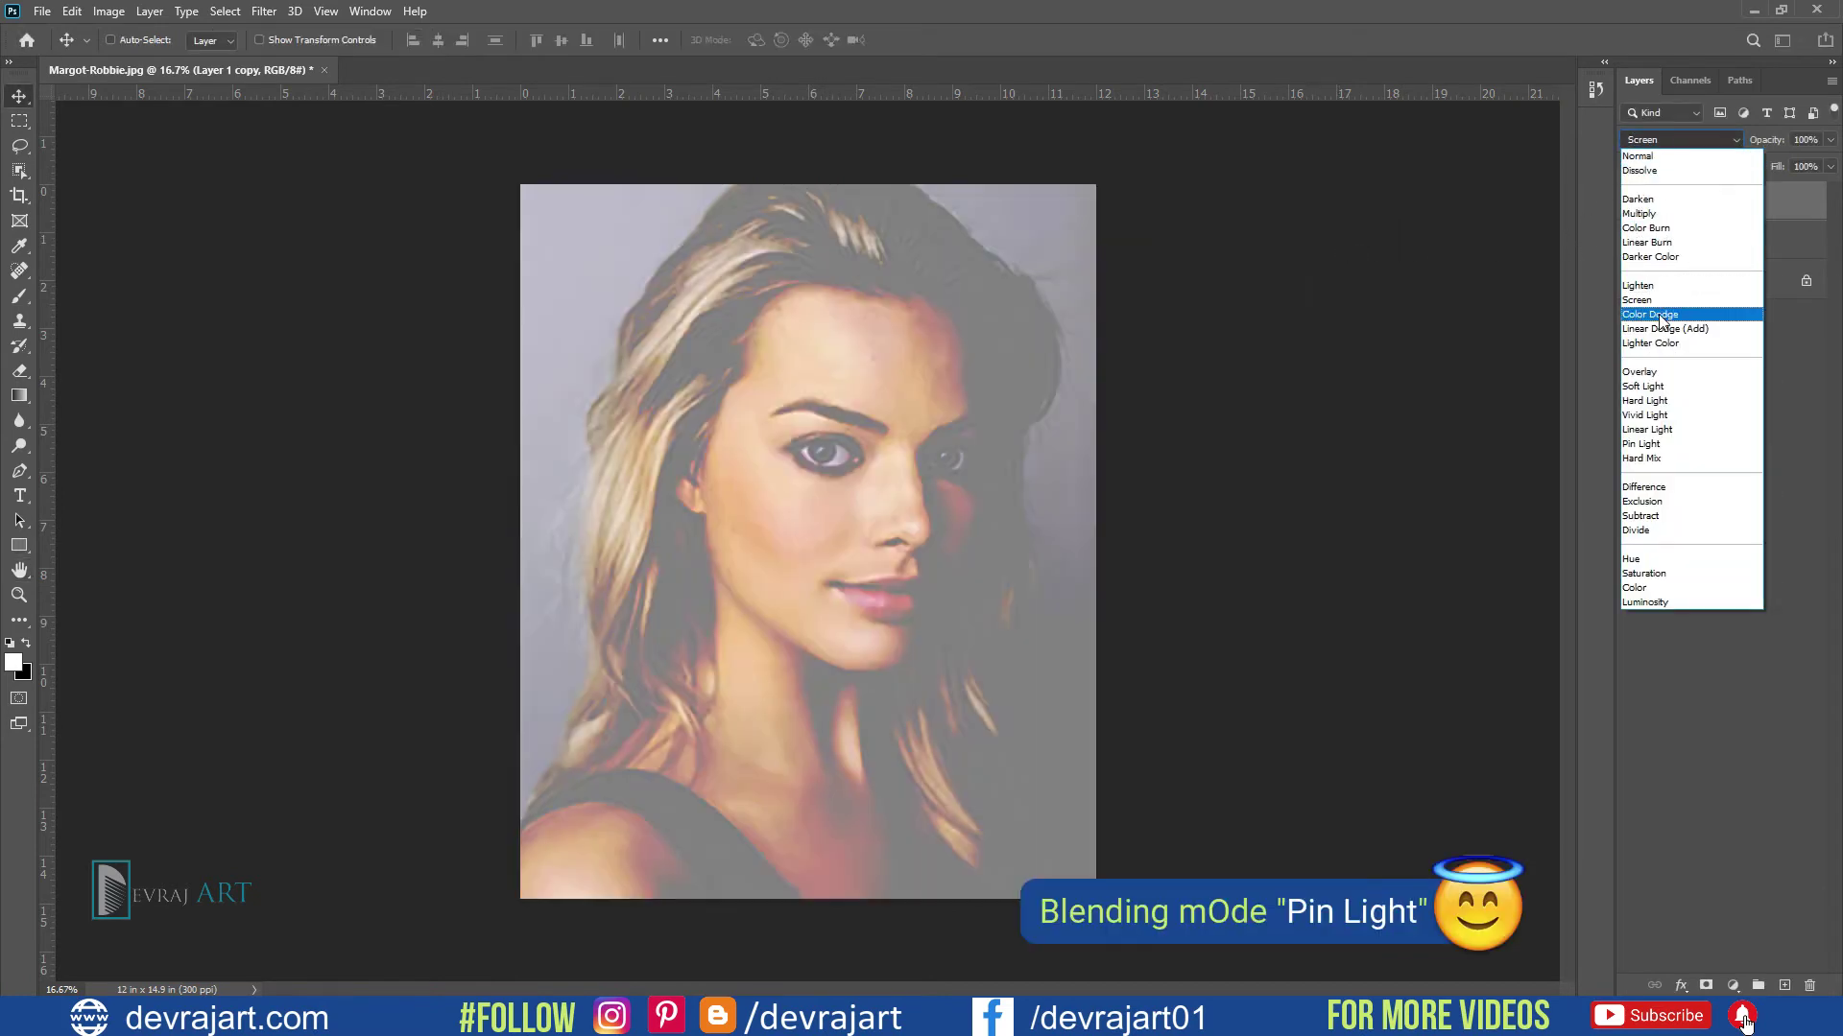
{"action": "left_click", "coordinate": [1651, 443]}
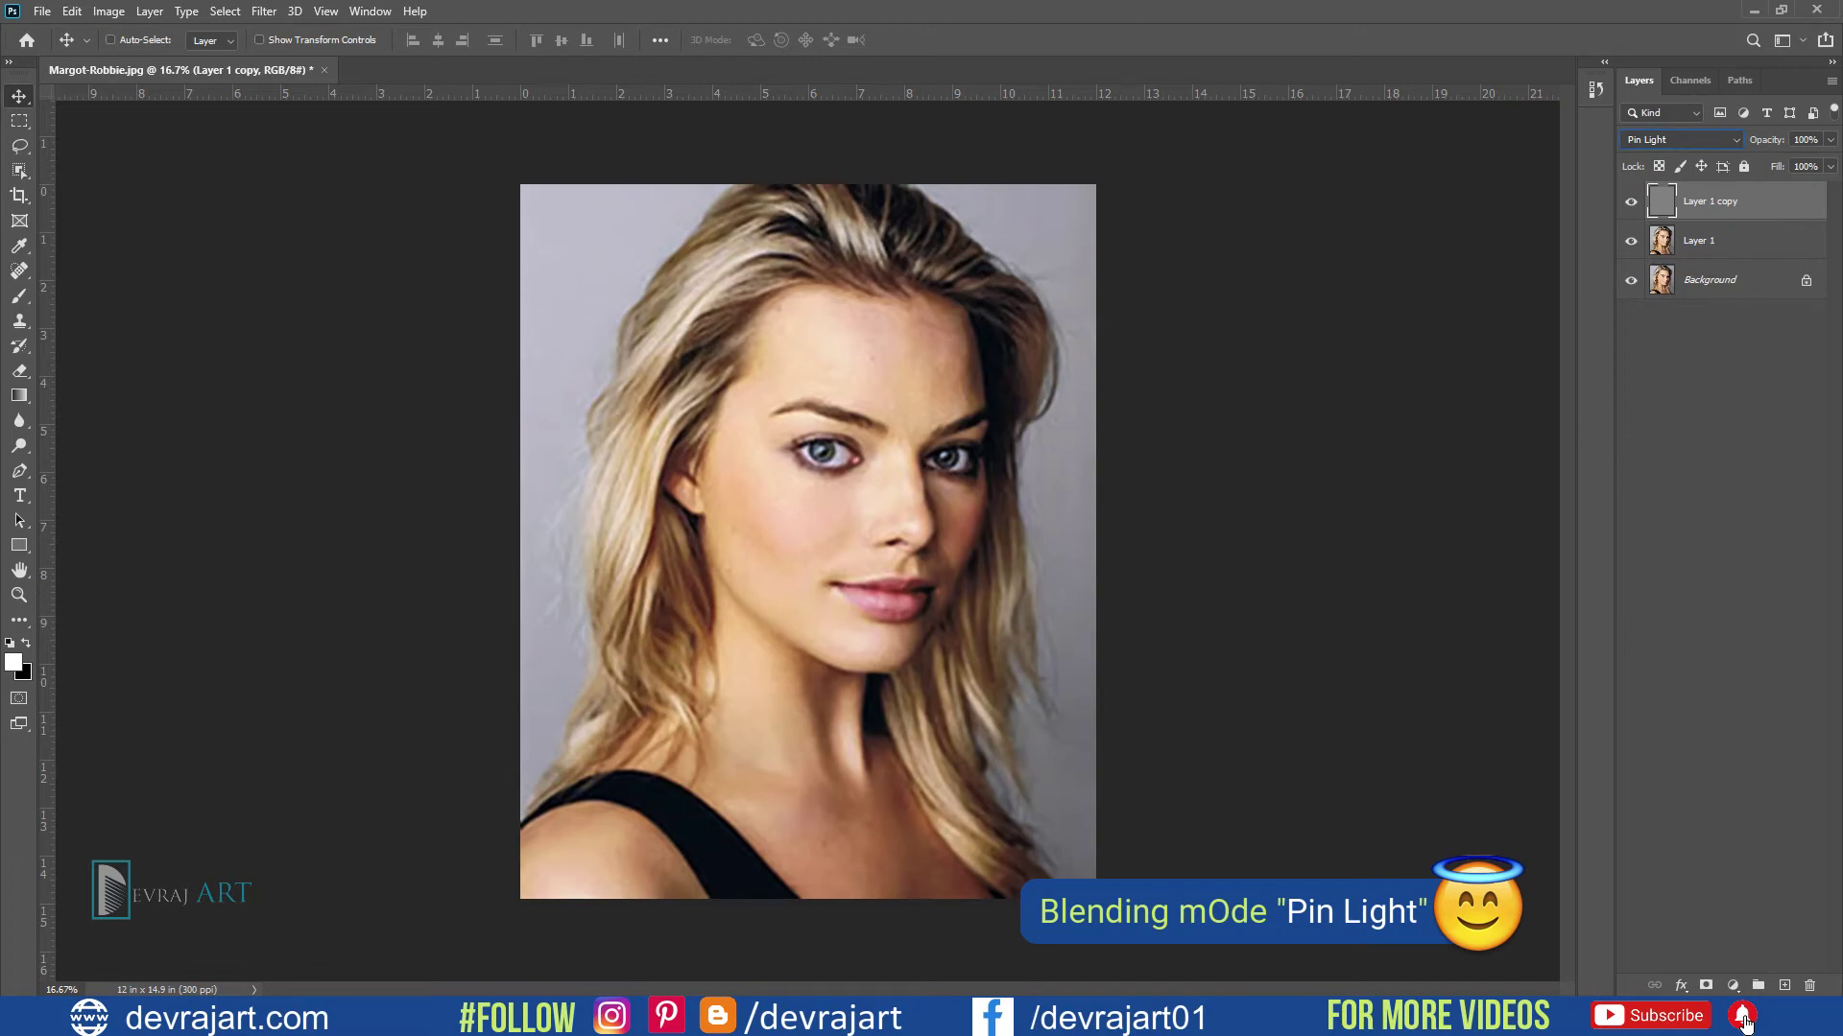
Step: Add a Hue/Saturation adjustment layer above Layer 1 copy with the Master Saturation set to -25
{"action": "left_click", "coordinate": [1739, 984]}
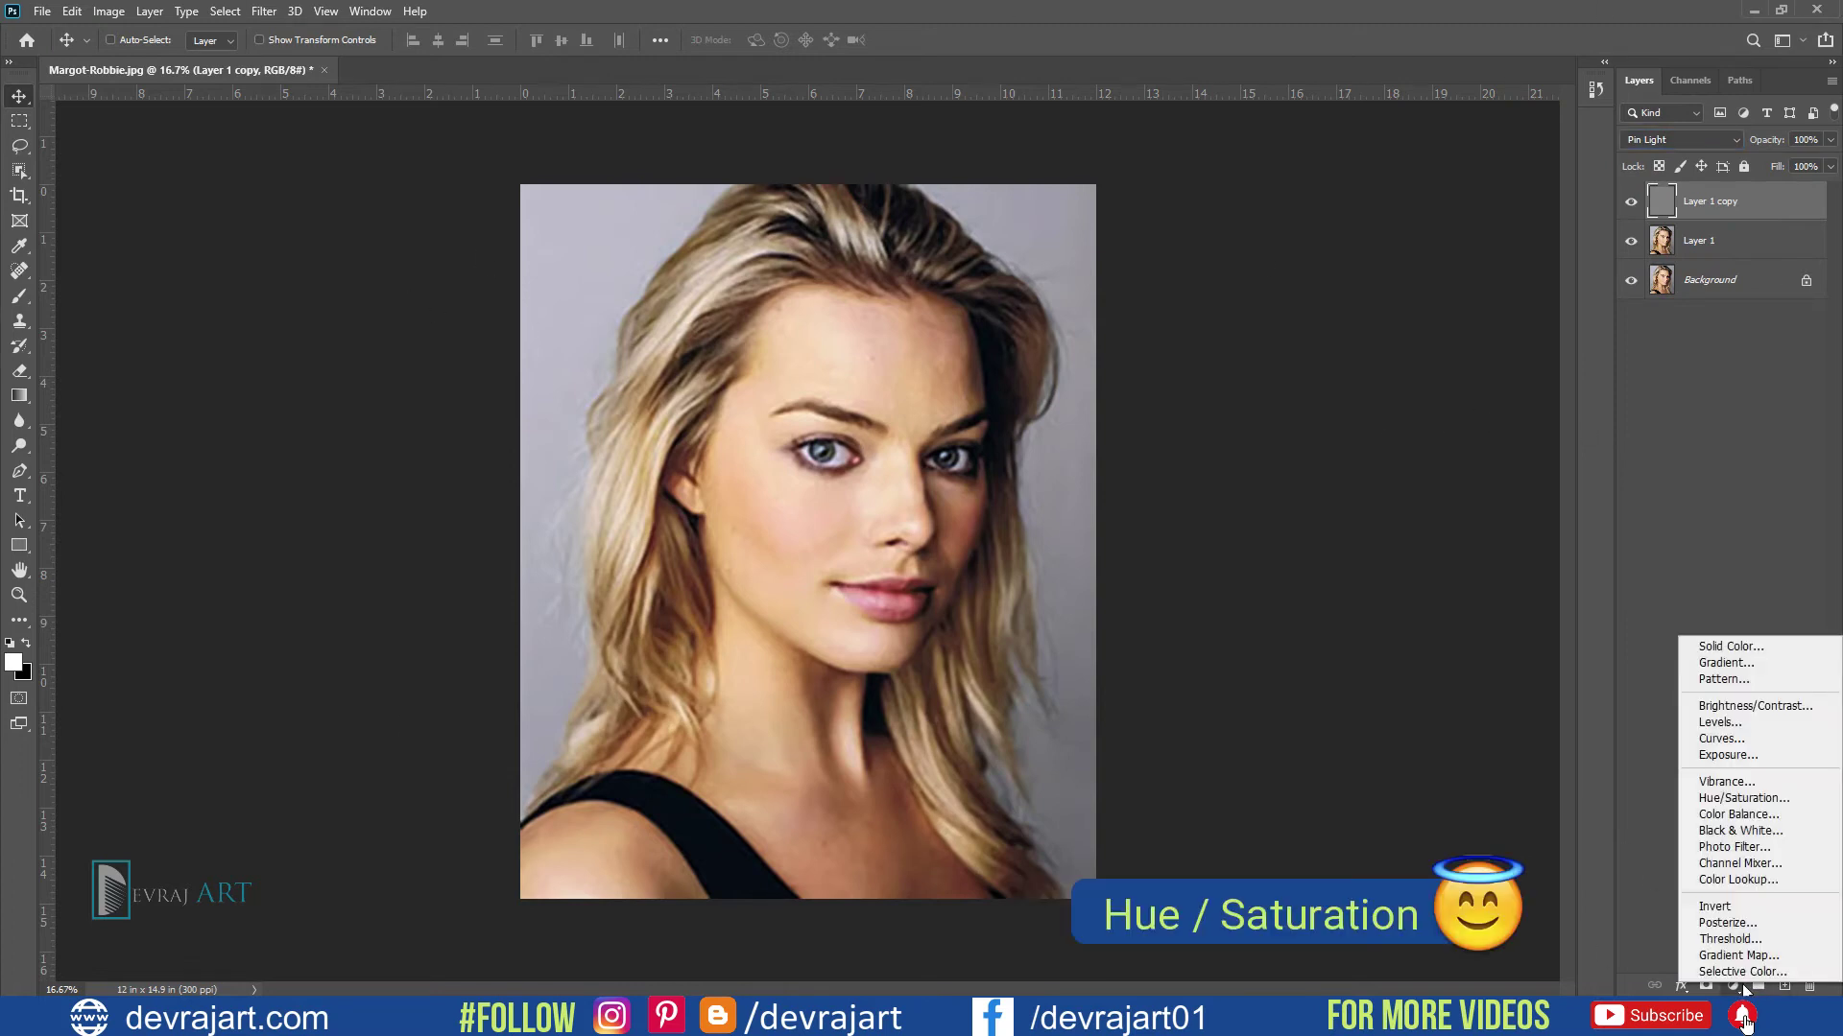
{"action": "left_click", "coordinate": [1742, 798]}
{"action": "left_click_drag", "start_coordinate": [242, 332], "coordinate": [197, 330]}
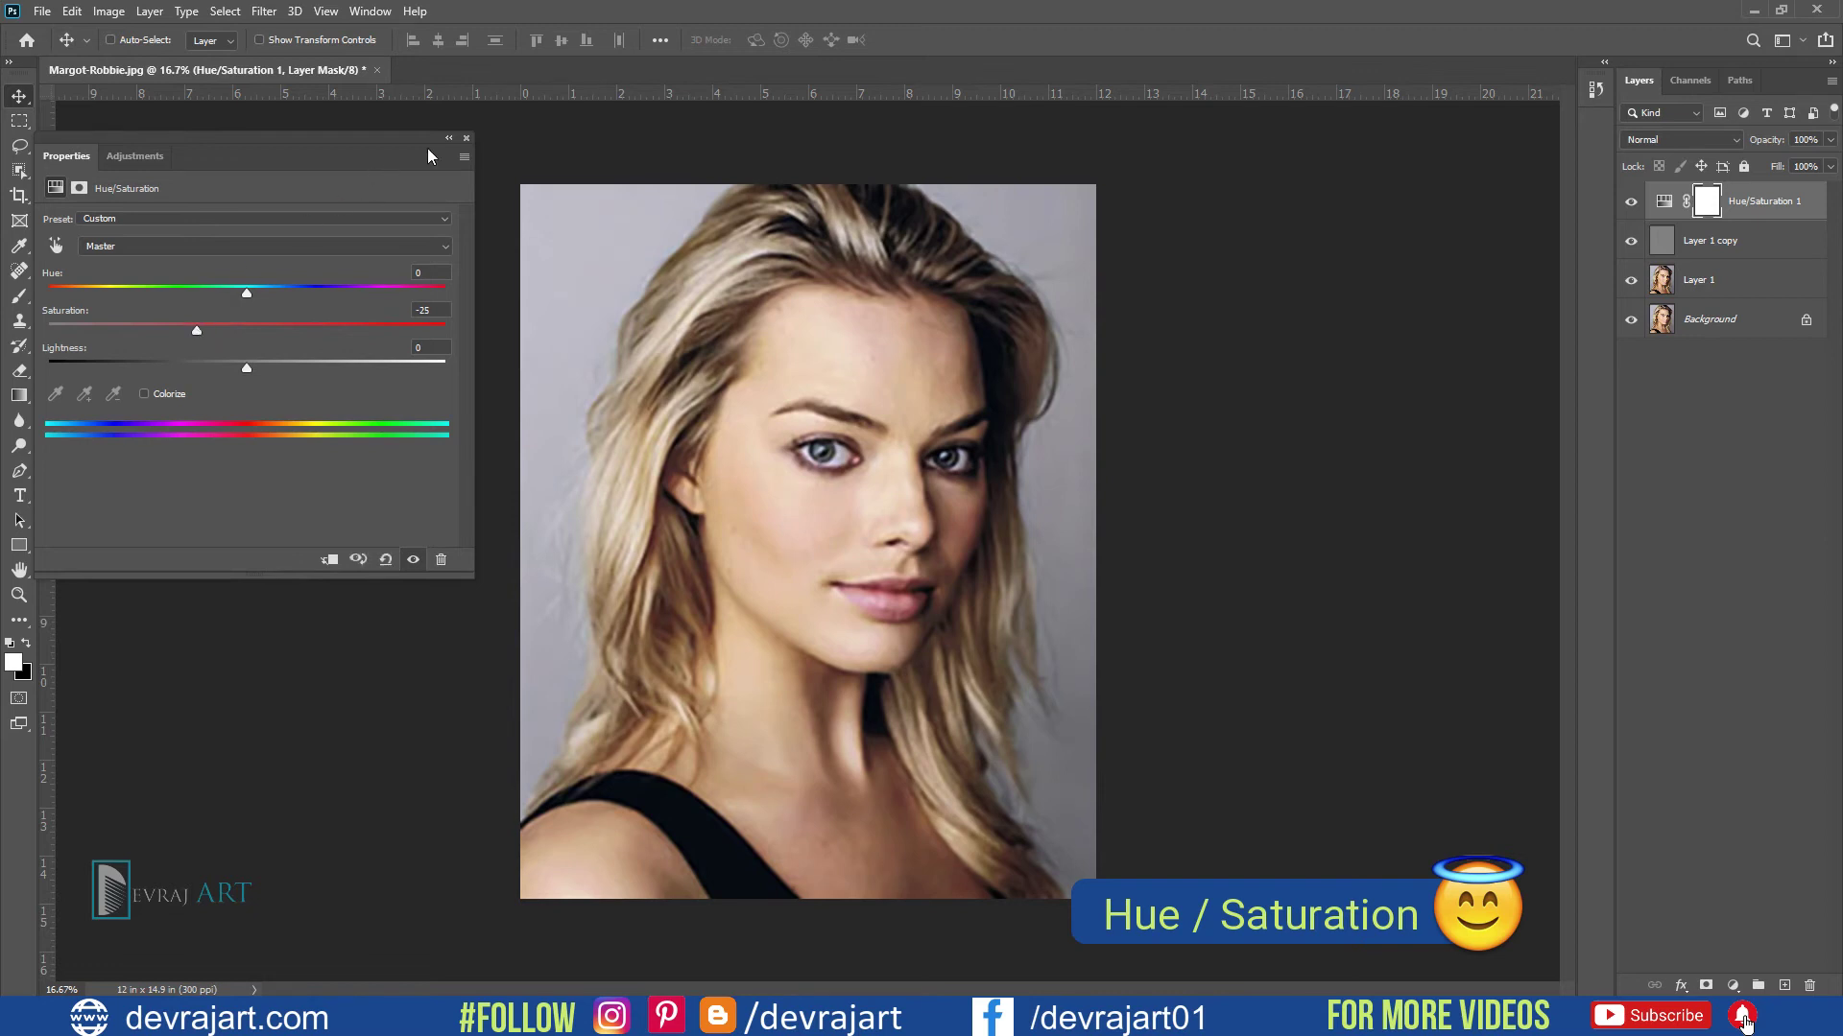
{"action": "left_click", "coordinate": [467, 137]}
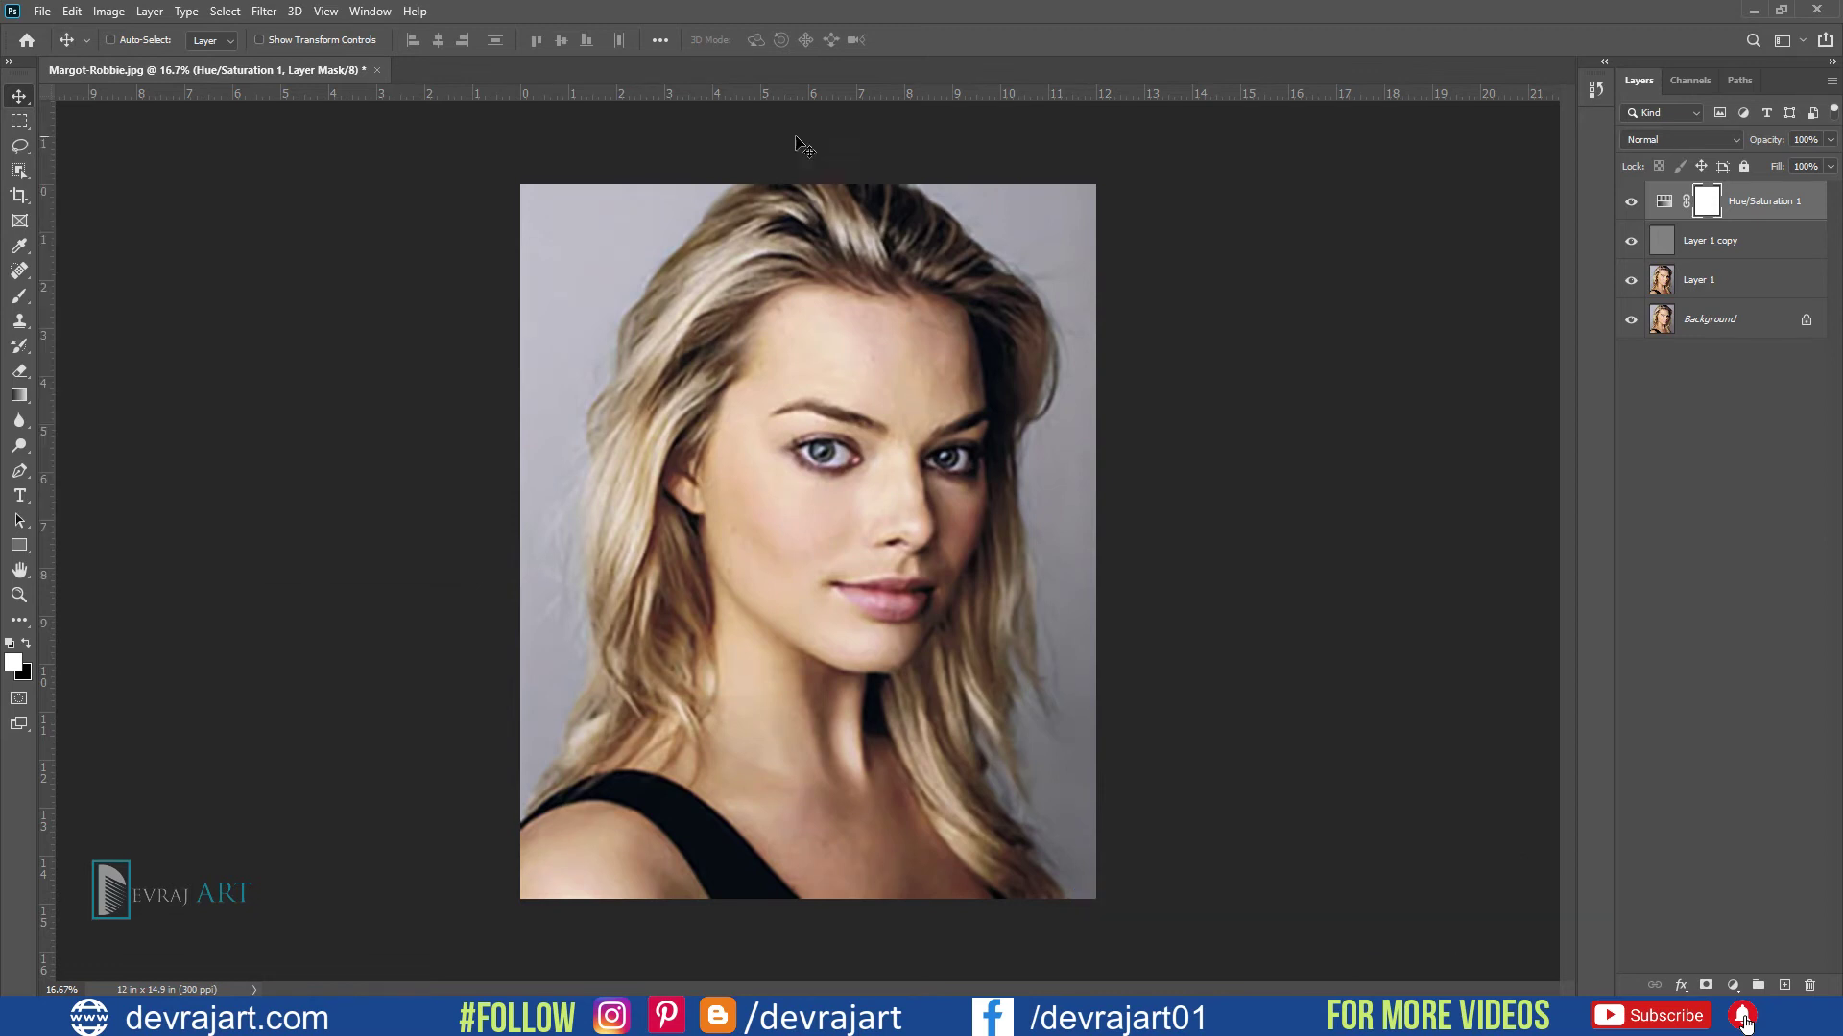
Step: Add a Color Lookup adjustment layer above Hue/Saturation 1 and open its list of 3D LUT files
{"action": "left_click", "coordinate": [1733, 986]}
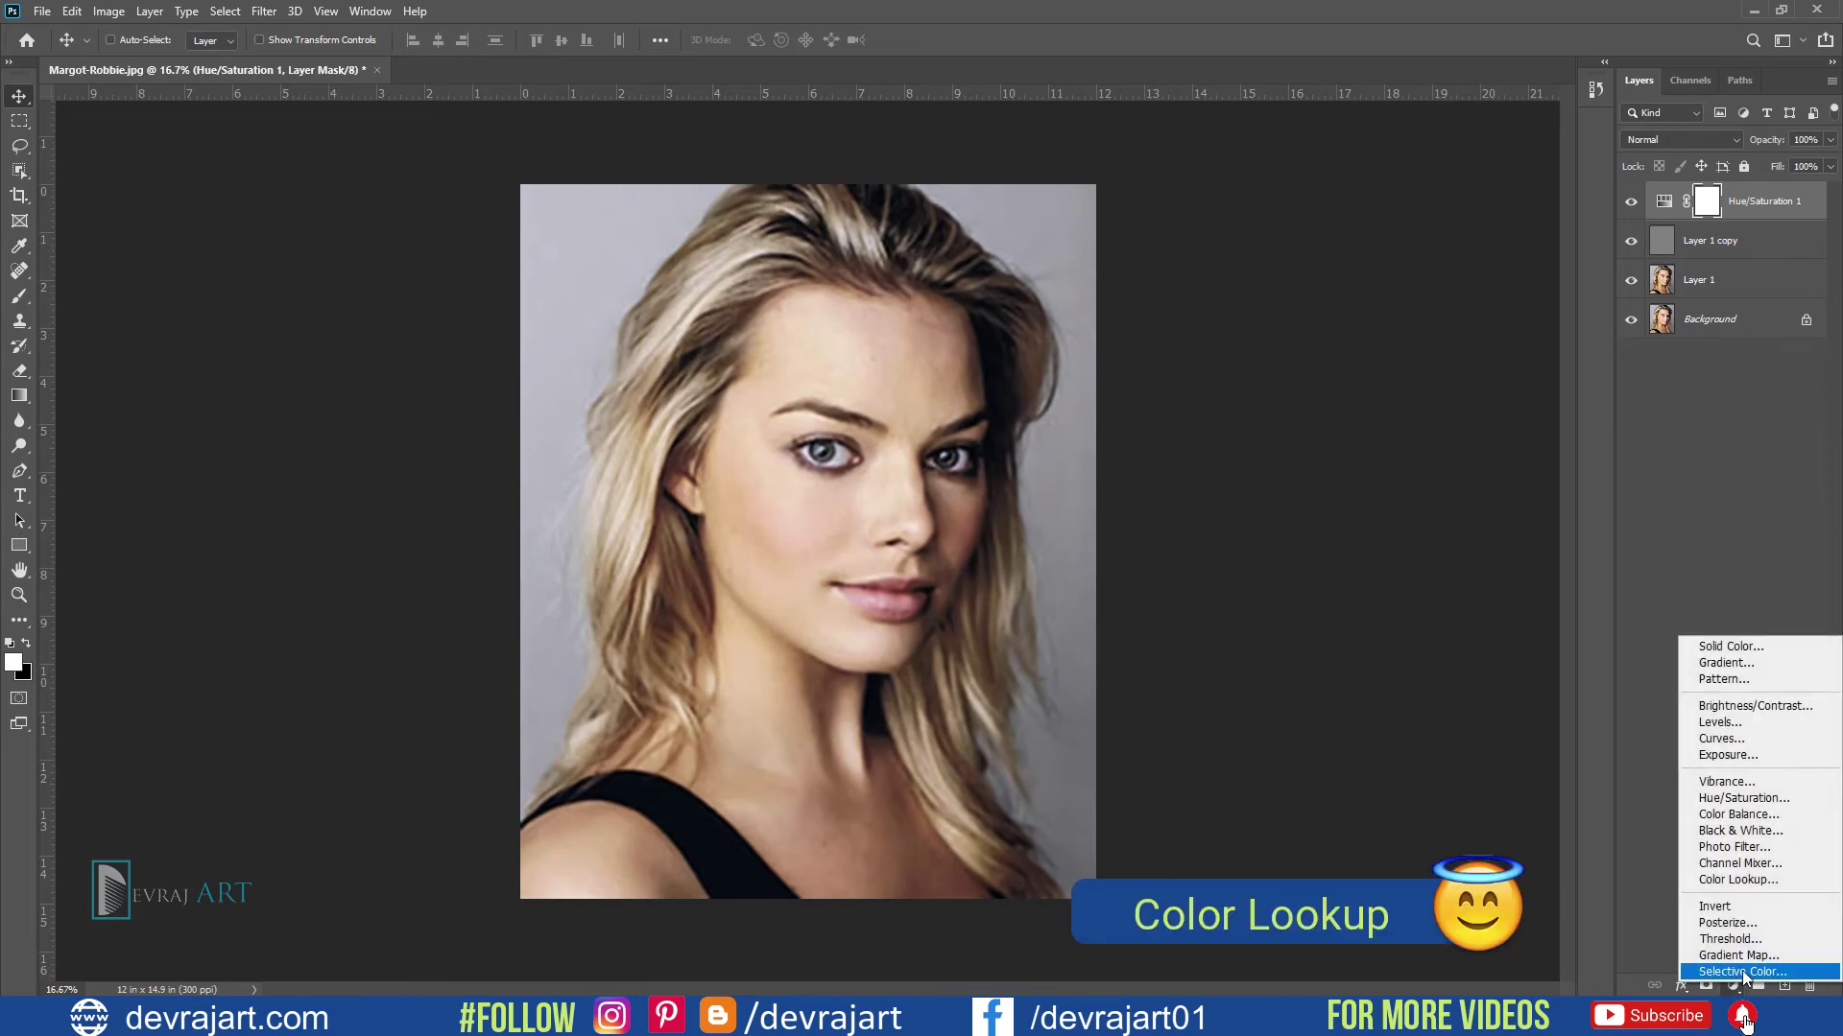
{"action": "left_click", "coordinate": [1749, 882]}
{"action": "left_click", "coordinate": [235, 221]}
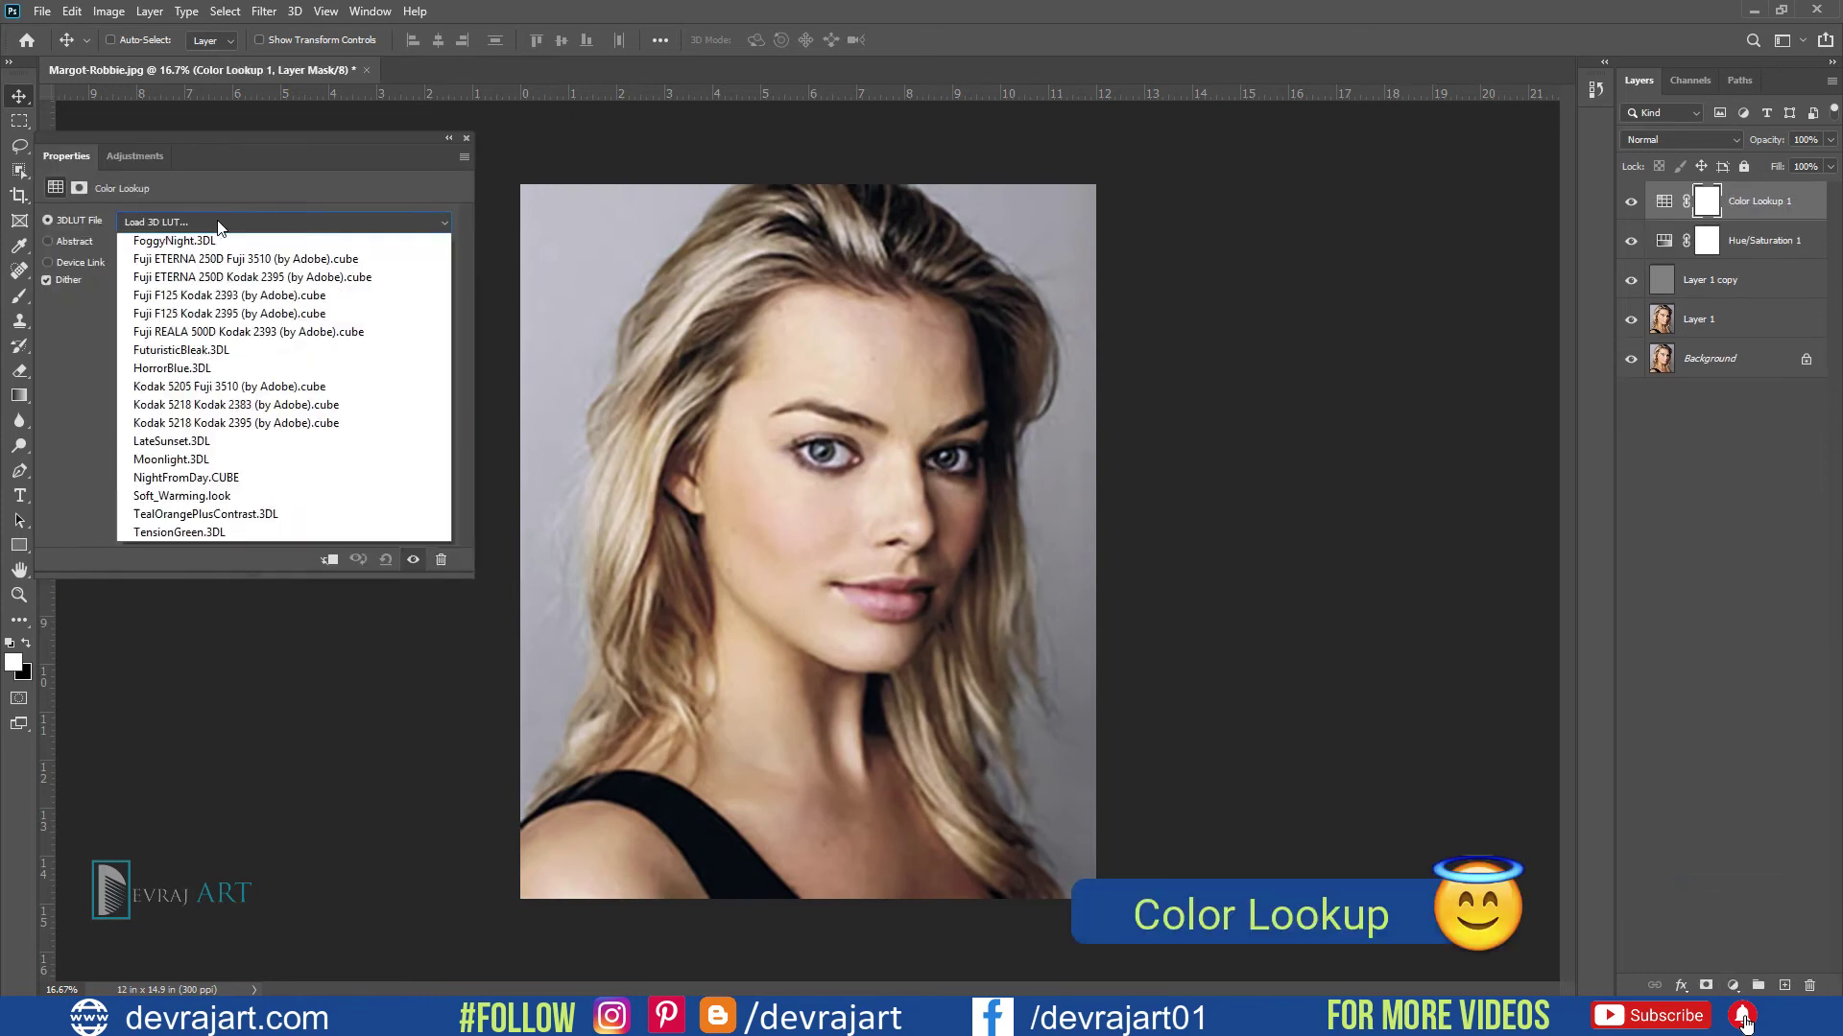